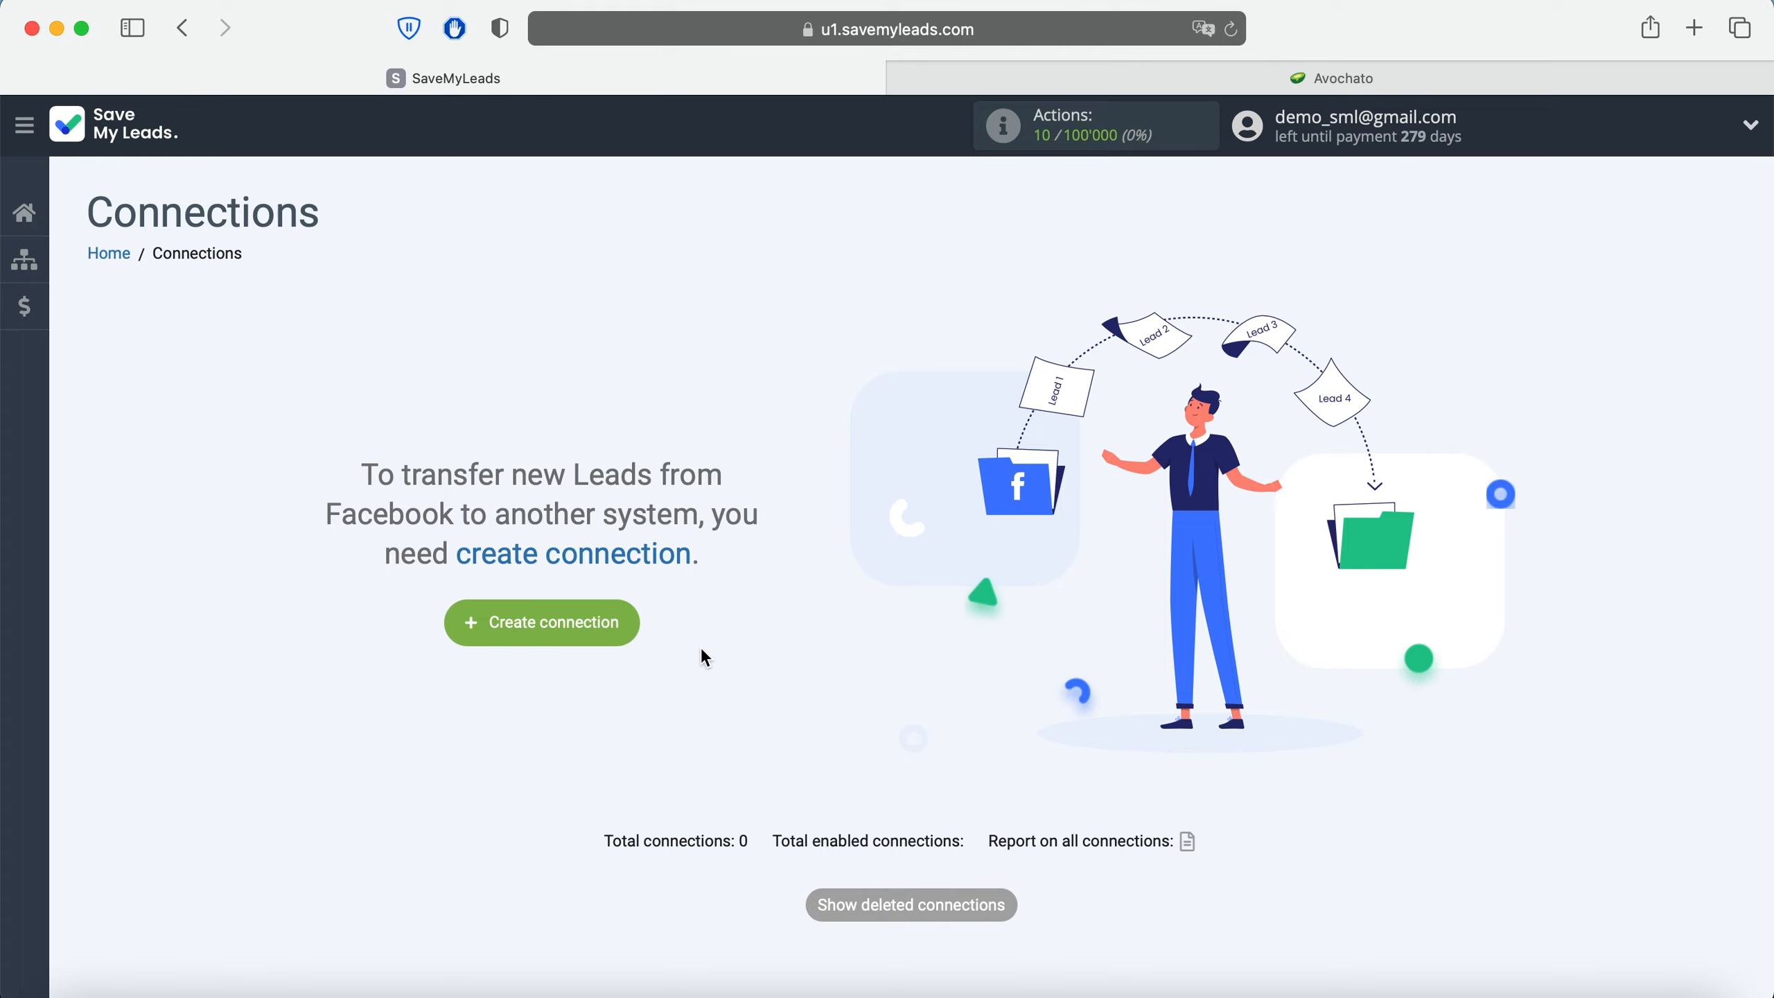
Step: Create a new connection for Facebook leads using the Avochato Send SMS template
{"action": "left_click", "coordinate": [1298, 78]}
{"action": "left_click", "coordinate": [626, 628]}
{"action": "scroll", "coordinate": [627, 627], "scroll_direction": "down", "scroll_amount": 5}
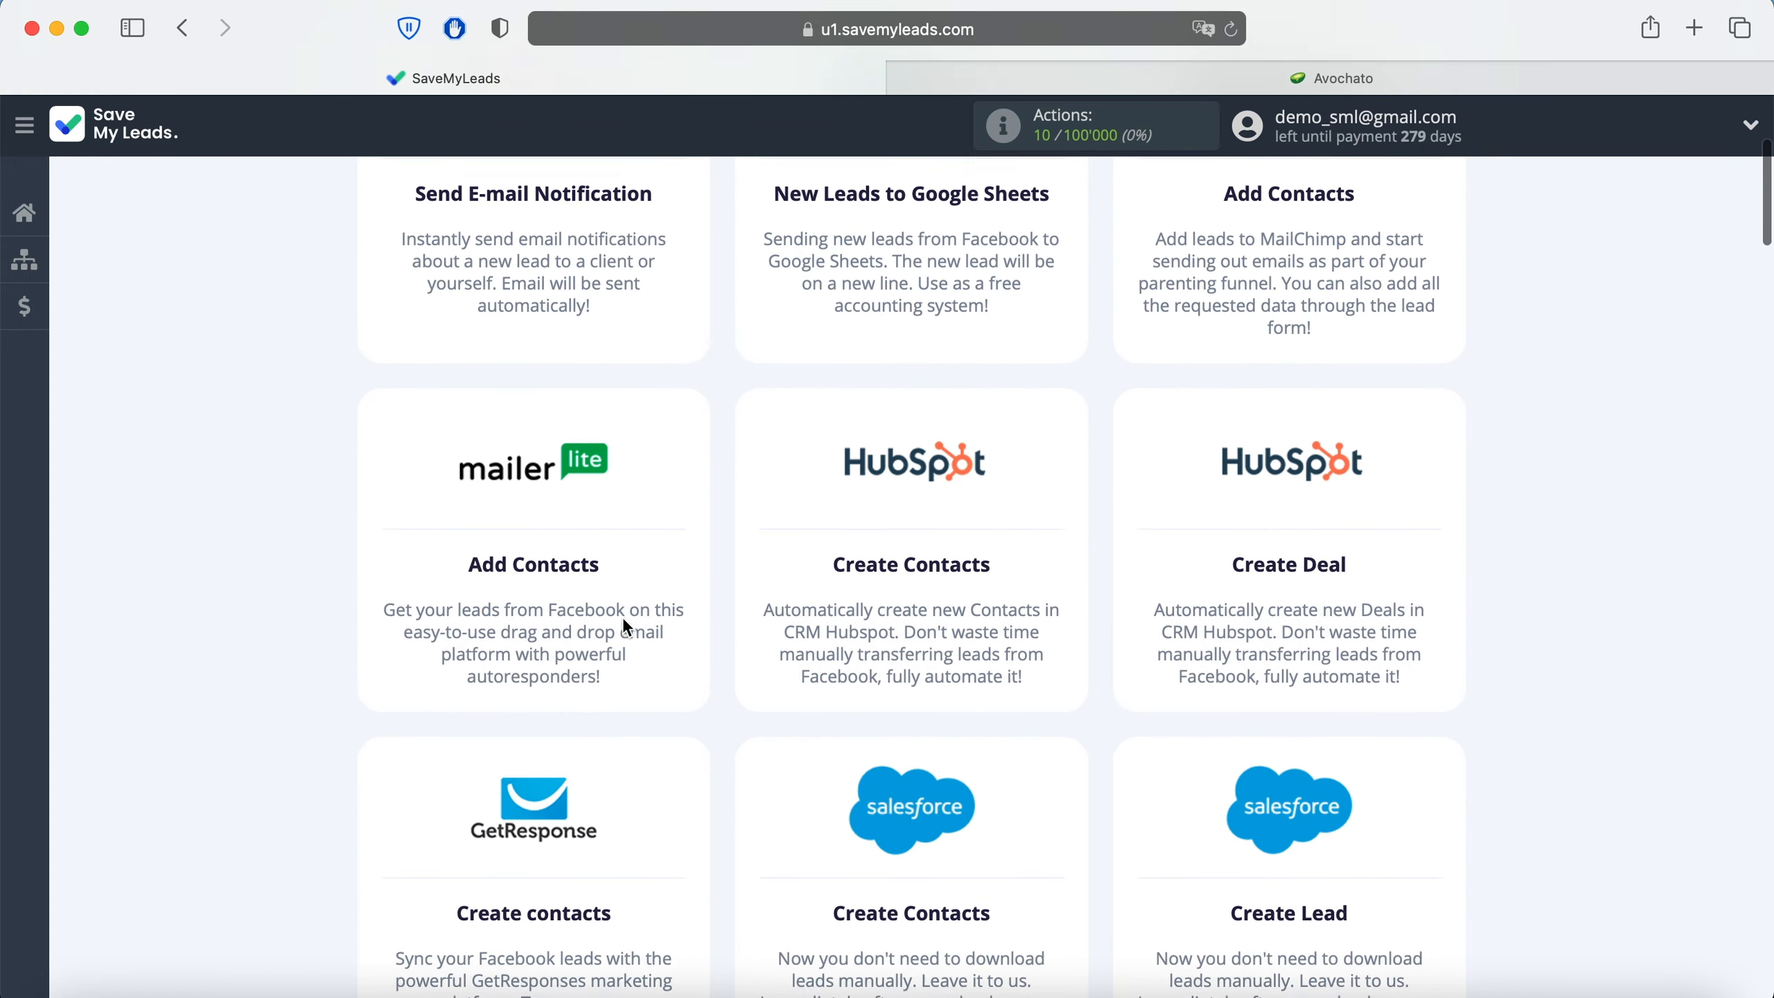
{"action": "scroll", "coordinate": [624, 620], "scroll_direction": "down", "scroll_amount": 10}
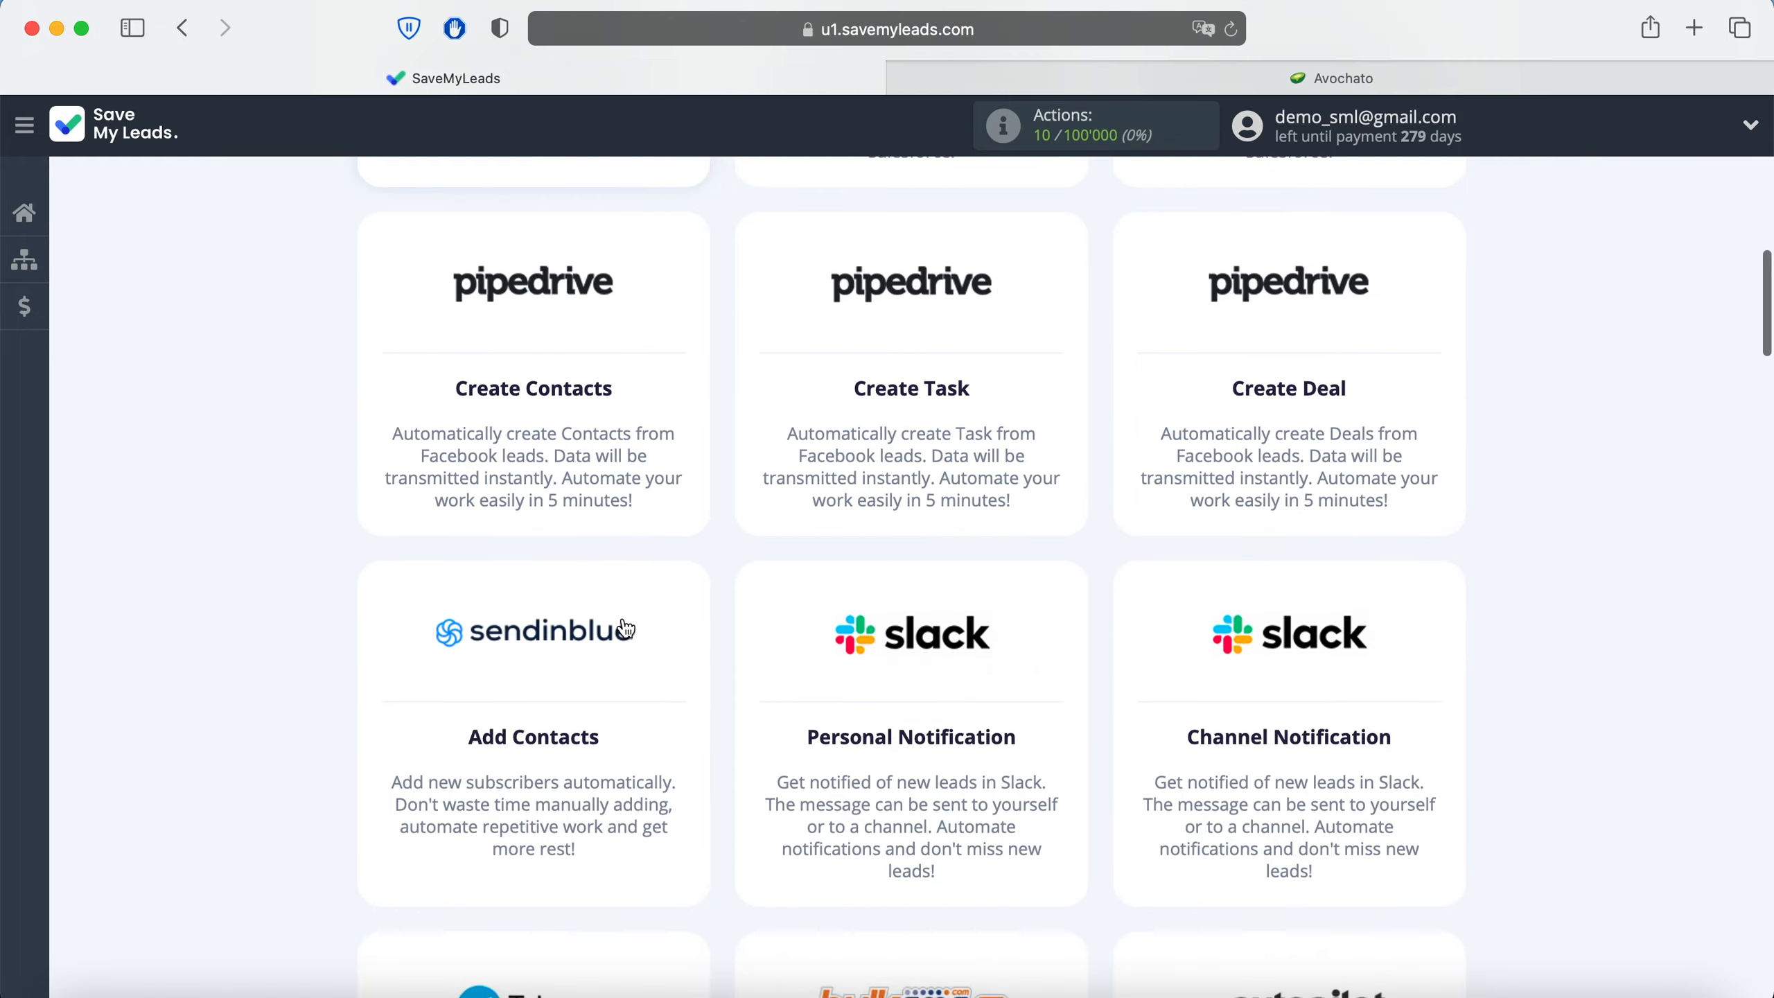
{"action": "scroll", "coordinate": [626, 627], "scroll_direction": "down", "scroll_amount": 12}
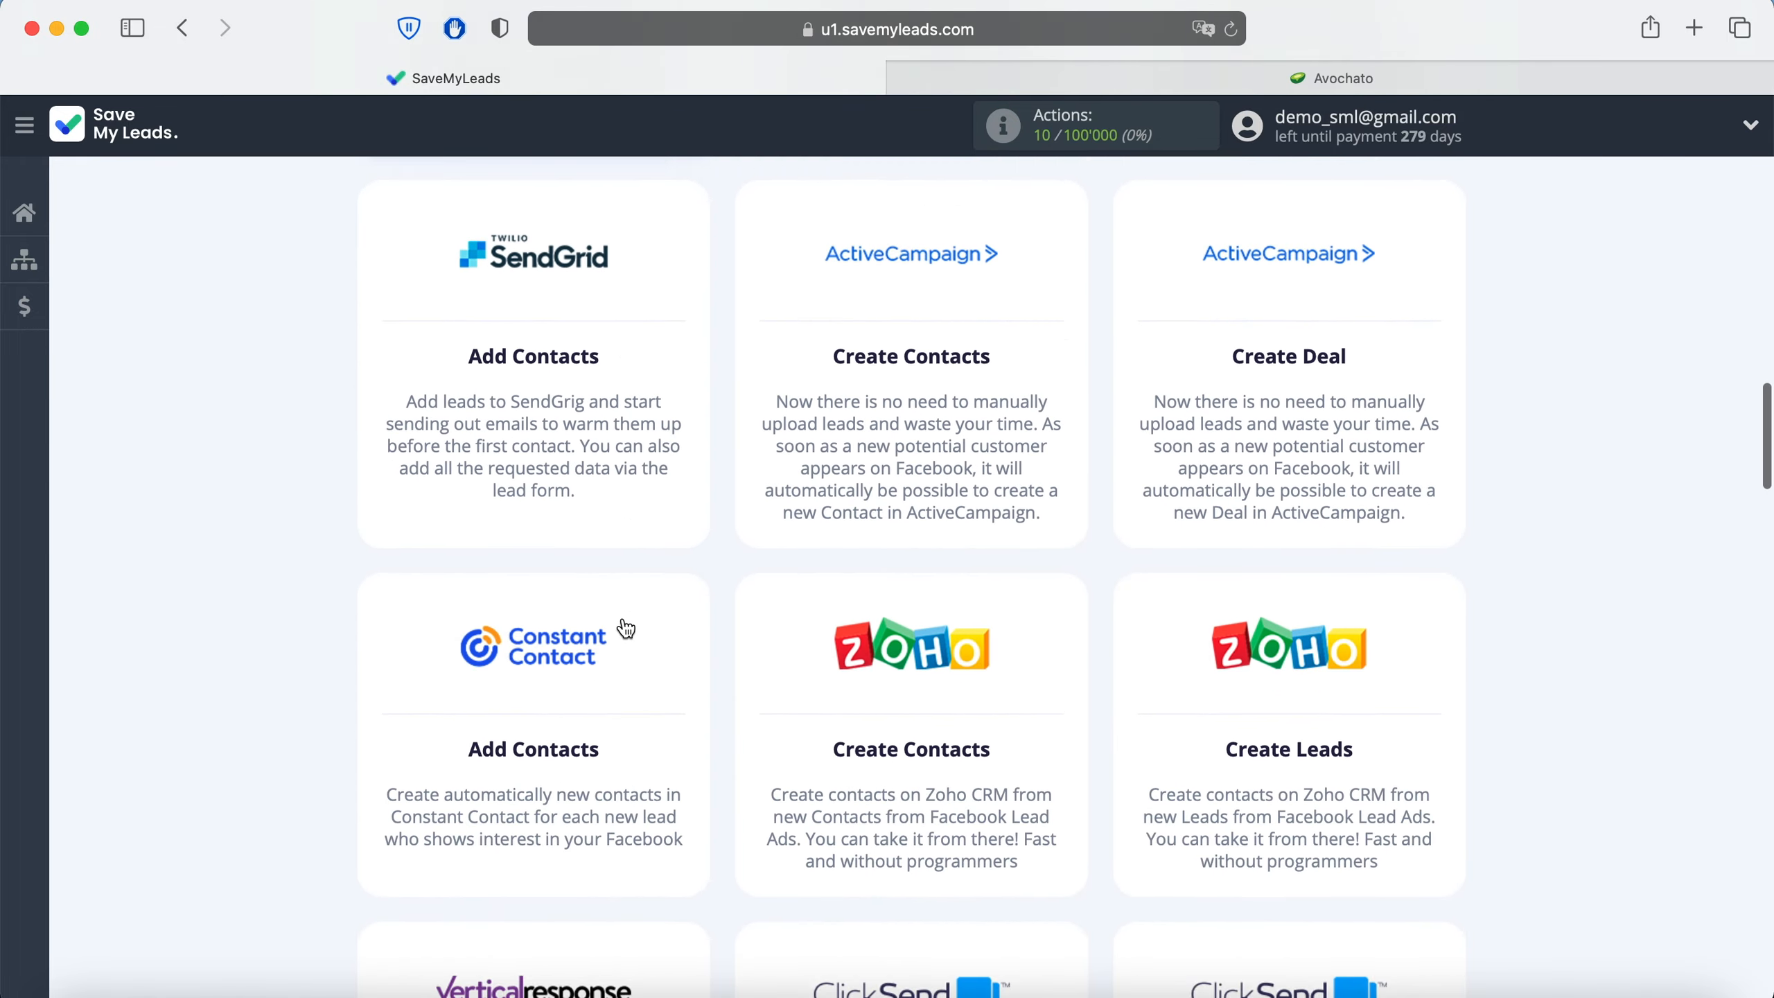
{"action": "scroll", "coordinate": [626, 628], "scroll_direction": "down", "scroll_amount": 10}
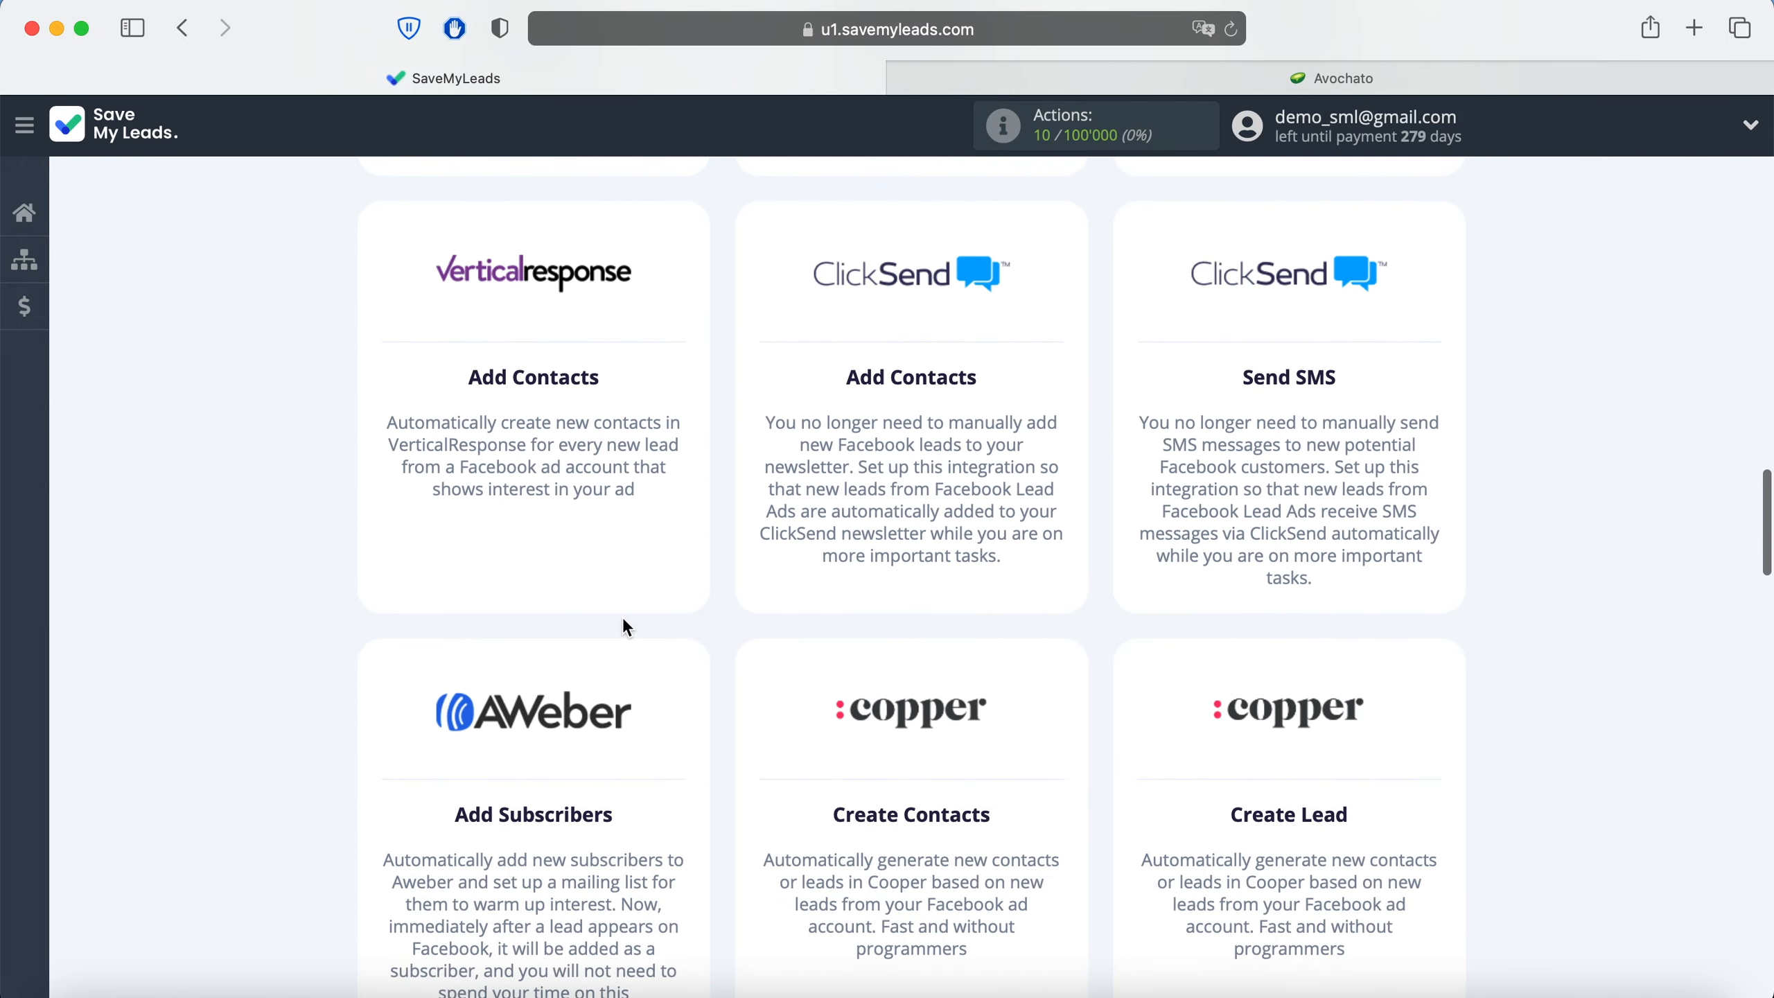
{"action": "scroll", "coordinate": [626, 628], "scroll_direction": "down", "scroll_amount": 10}
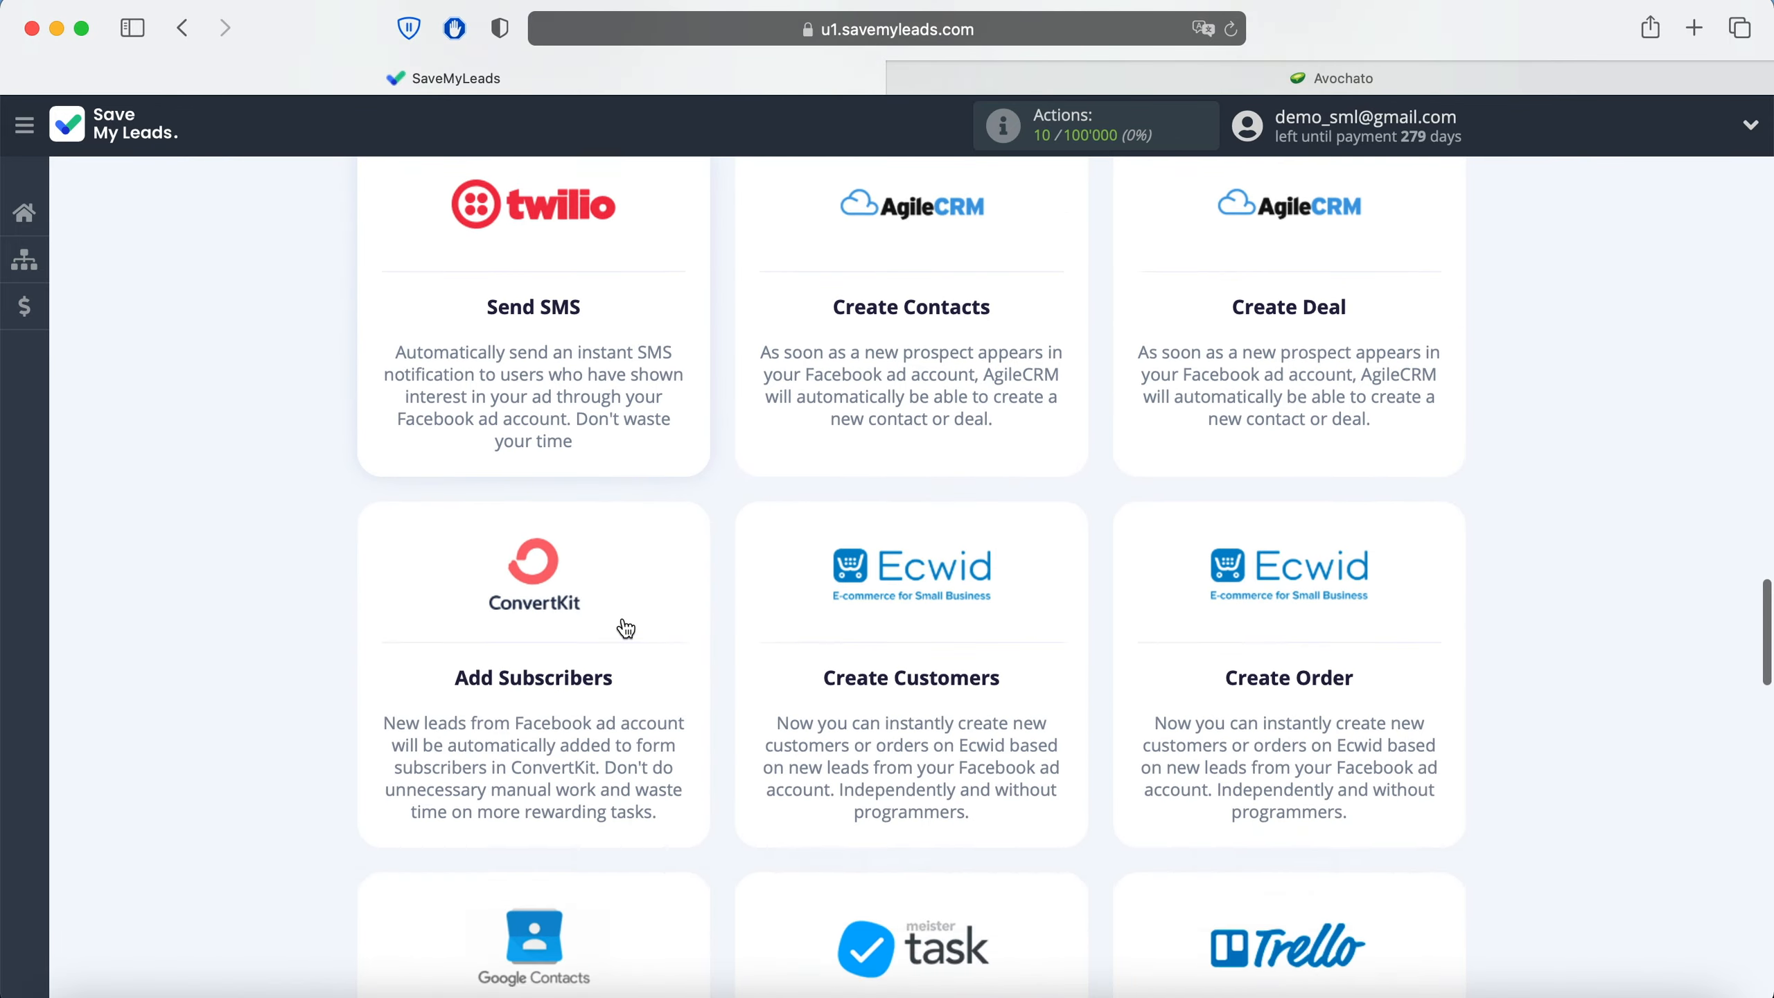
{"action": "scroll", "coordinate": [625, 628], "scroll_direction": "down", "scroll_amount": 10}
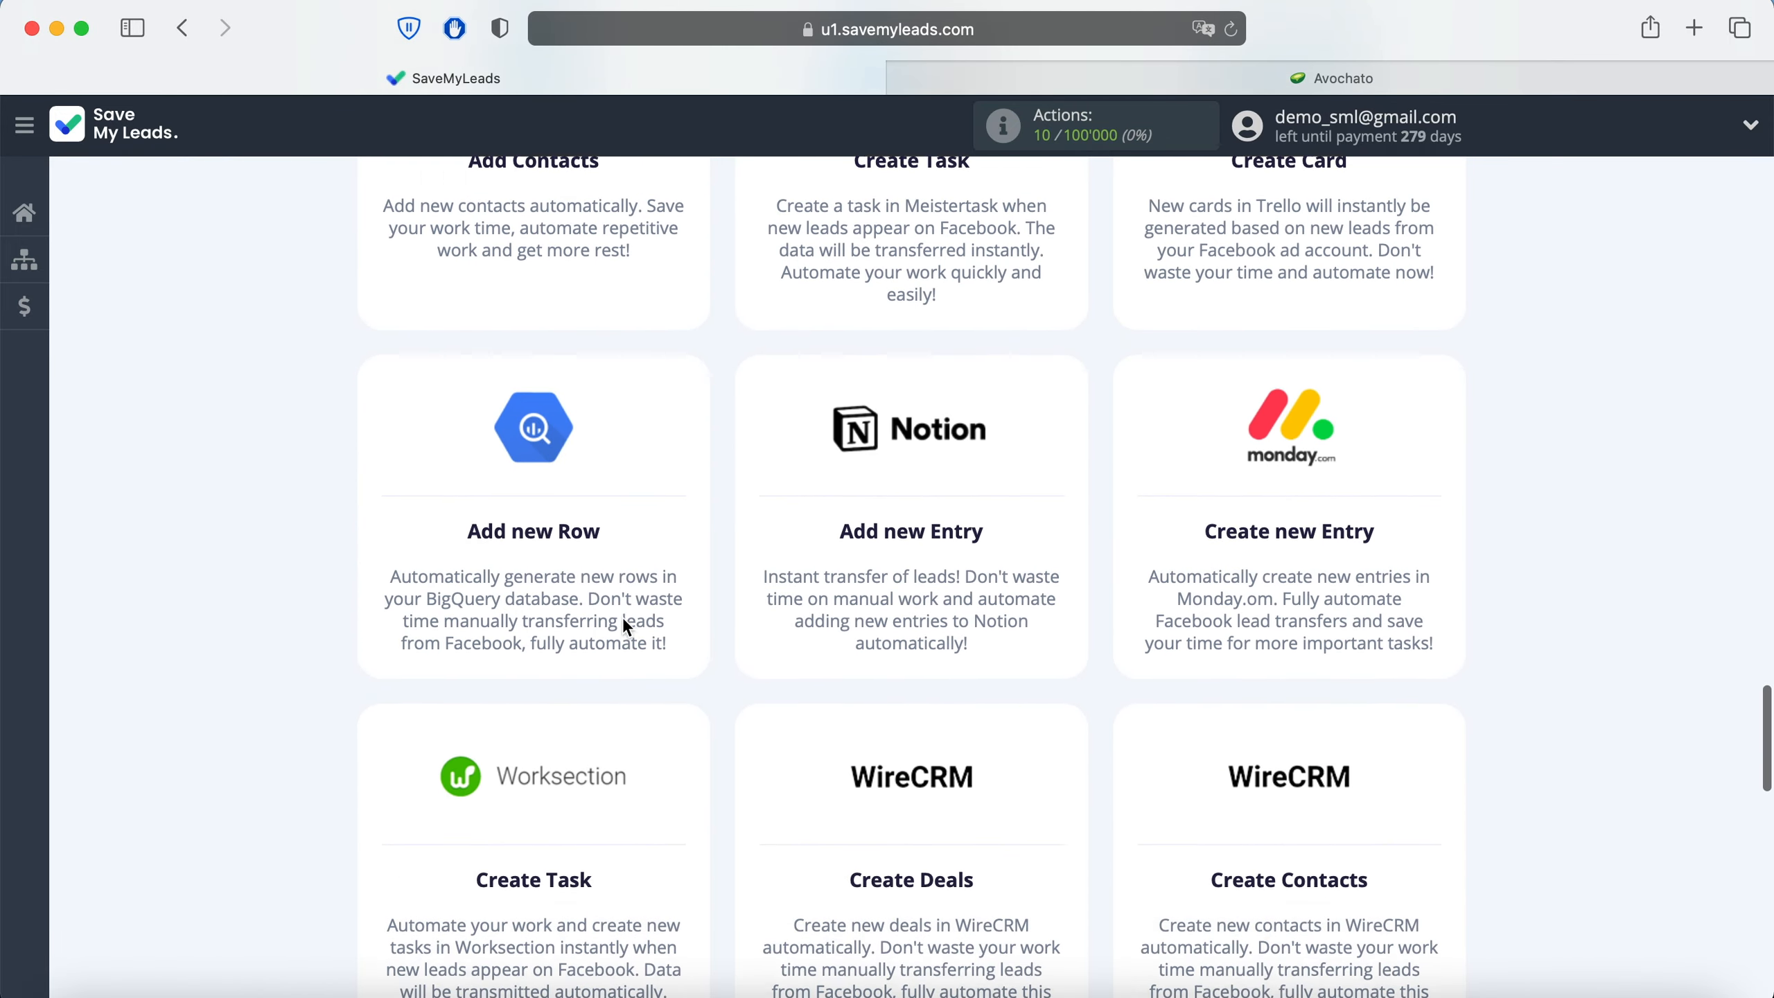
{"action": "scroll", "coordinate": [626, 627], "scroll_direction": "down", "scroll_amount": 10}
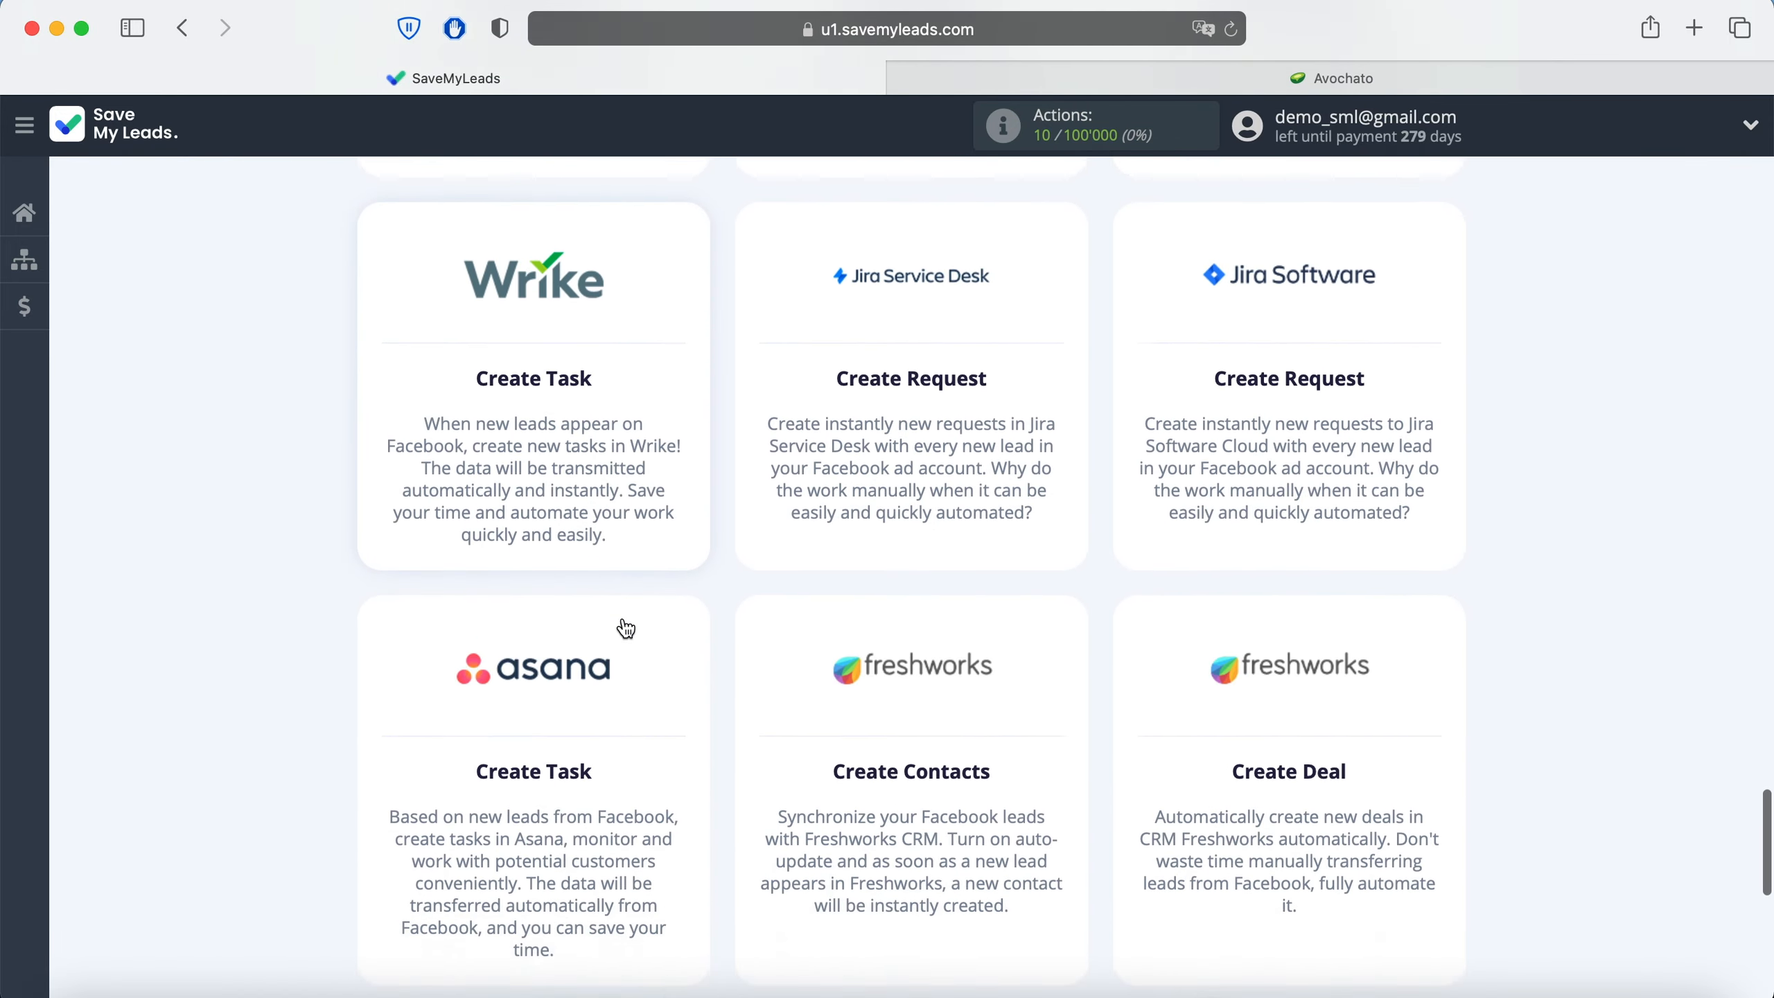
{"action": "scroll", "coordinate": [625, 628], "scroll_direction": "down", "scroll_amount": 8}
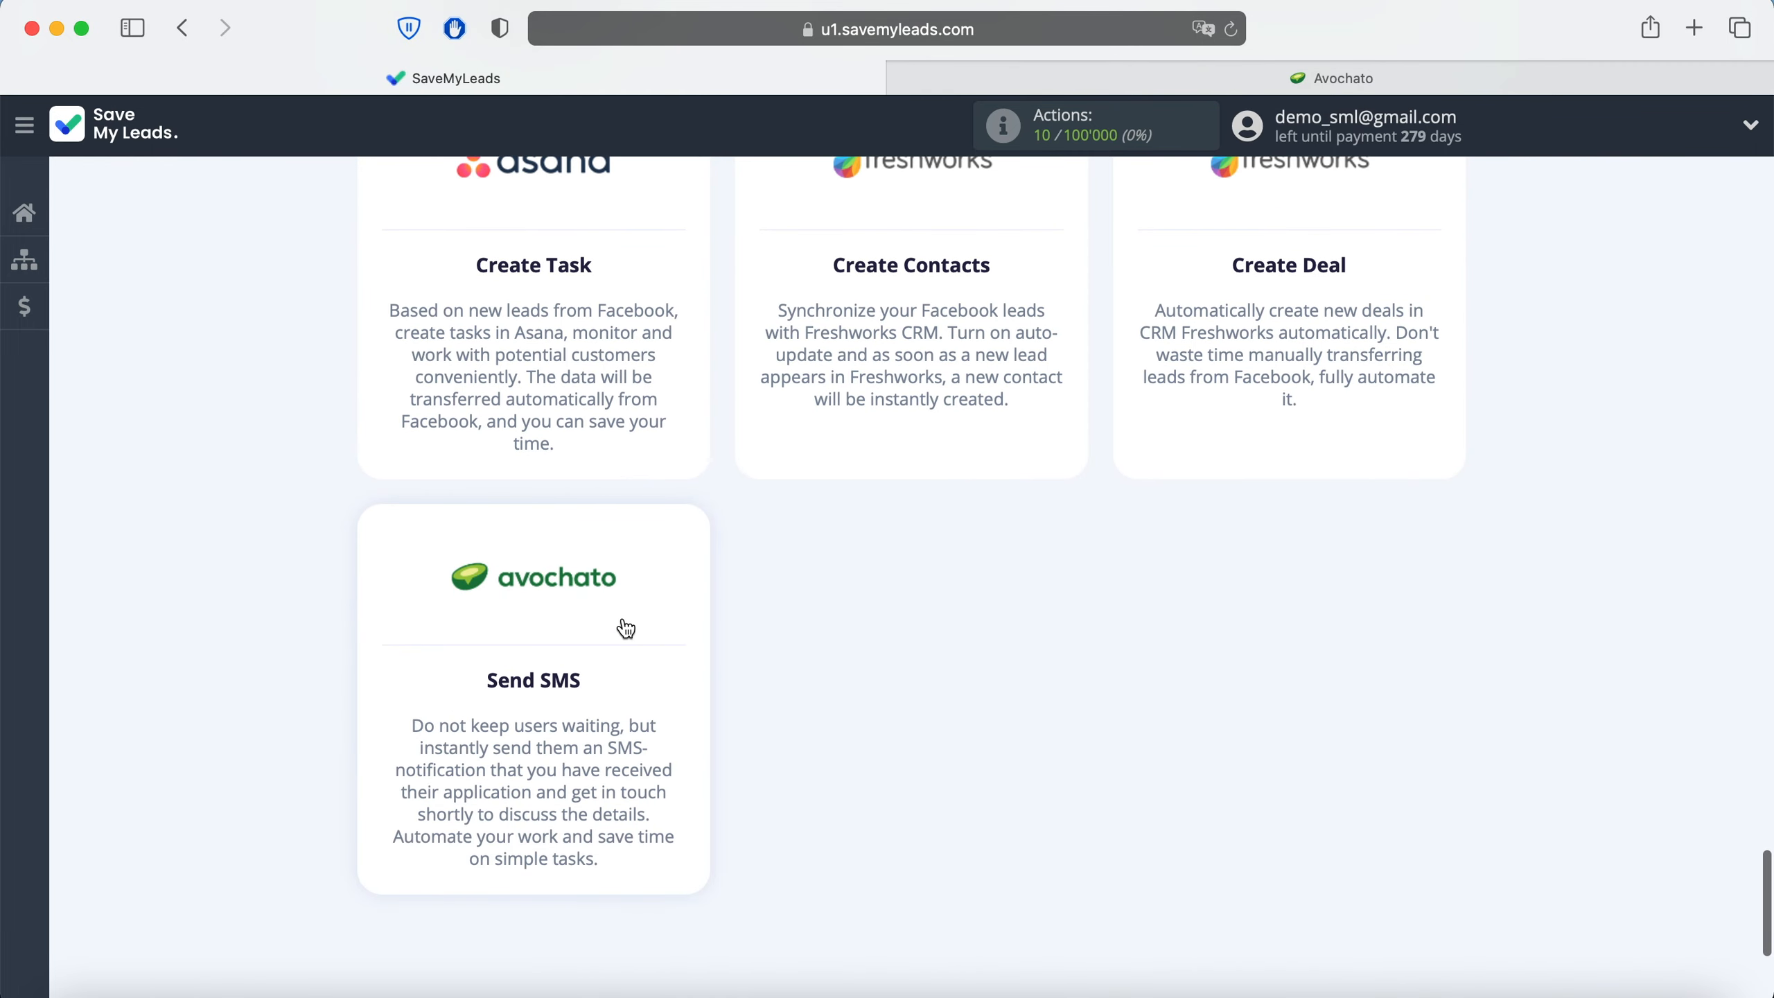
{"action": "left_click", "coordinate": [517, 620]}
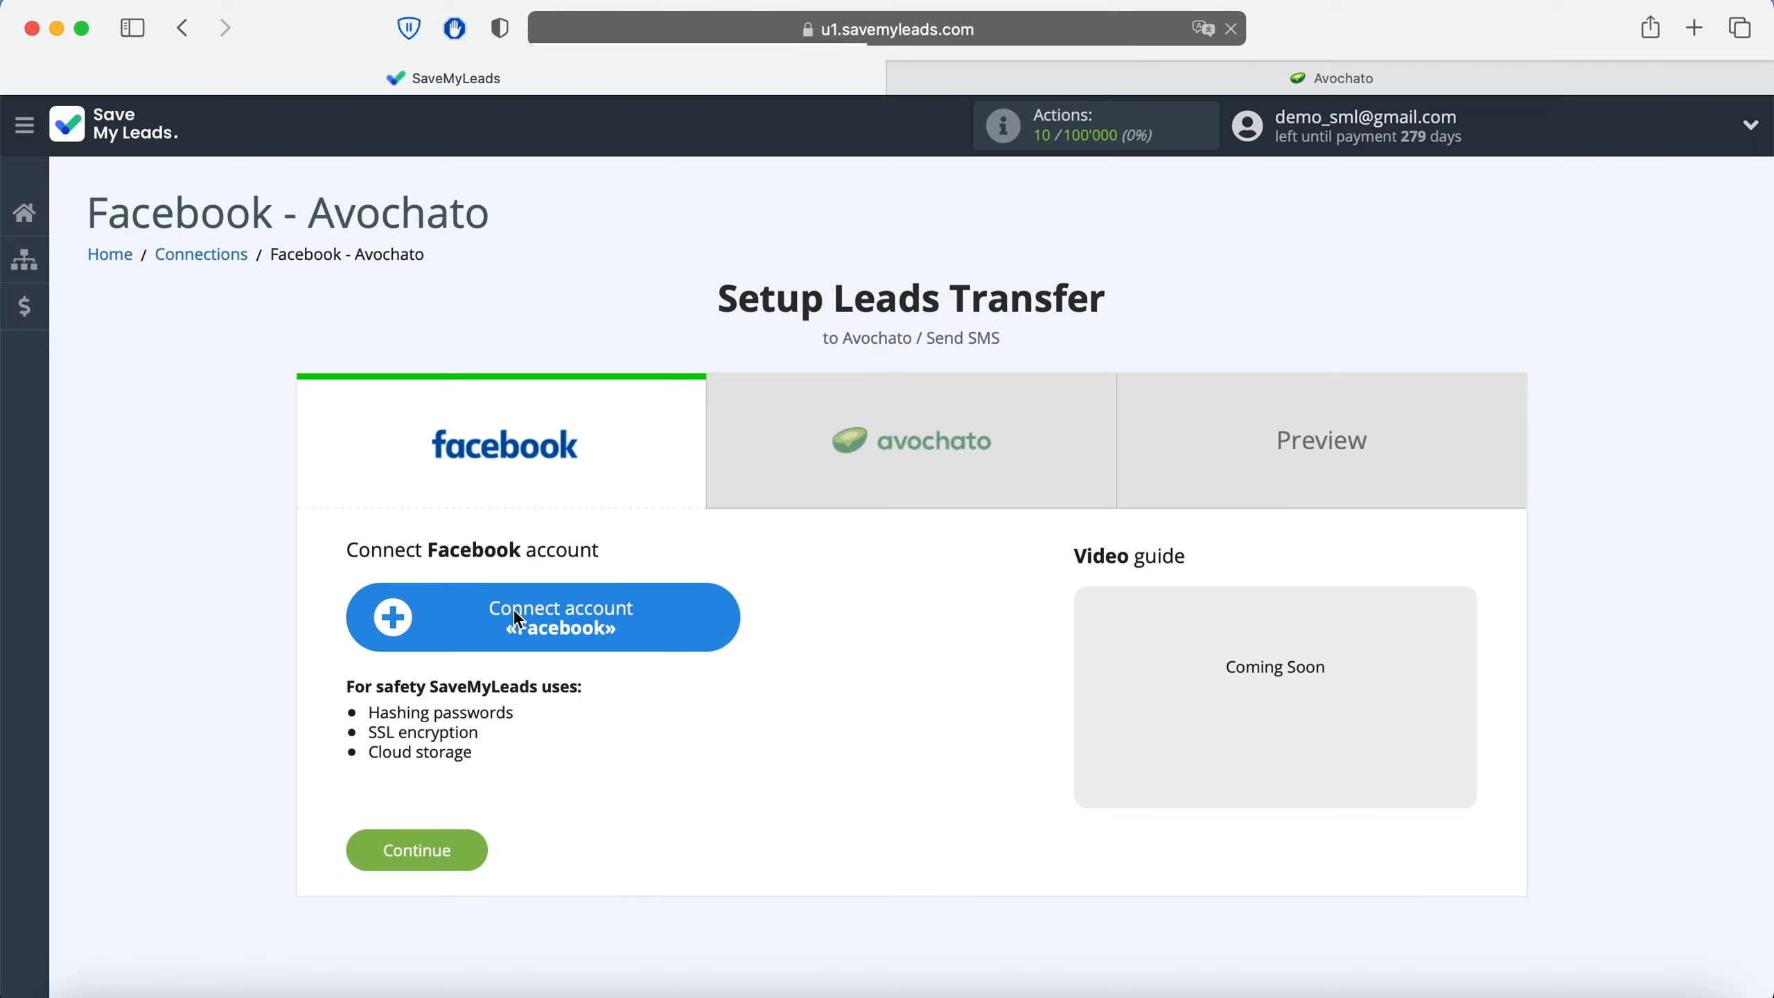
Step: Start connecting the Facebook account and log in with the saved login and account password
{"action": "left_click", "coordinate": [707, 624]}
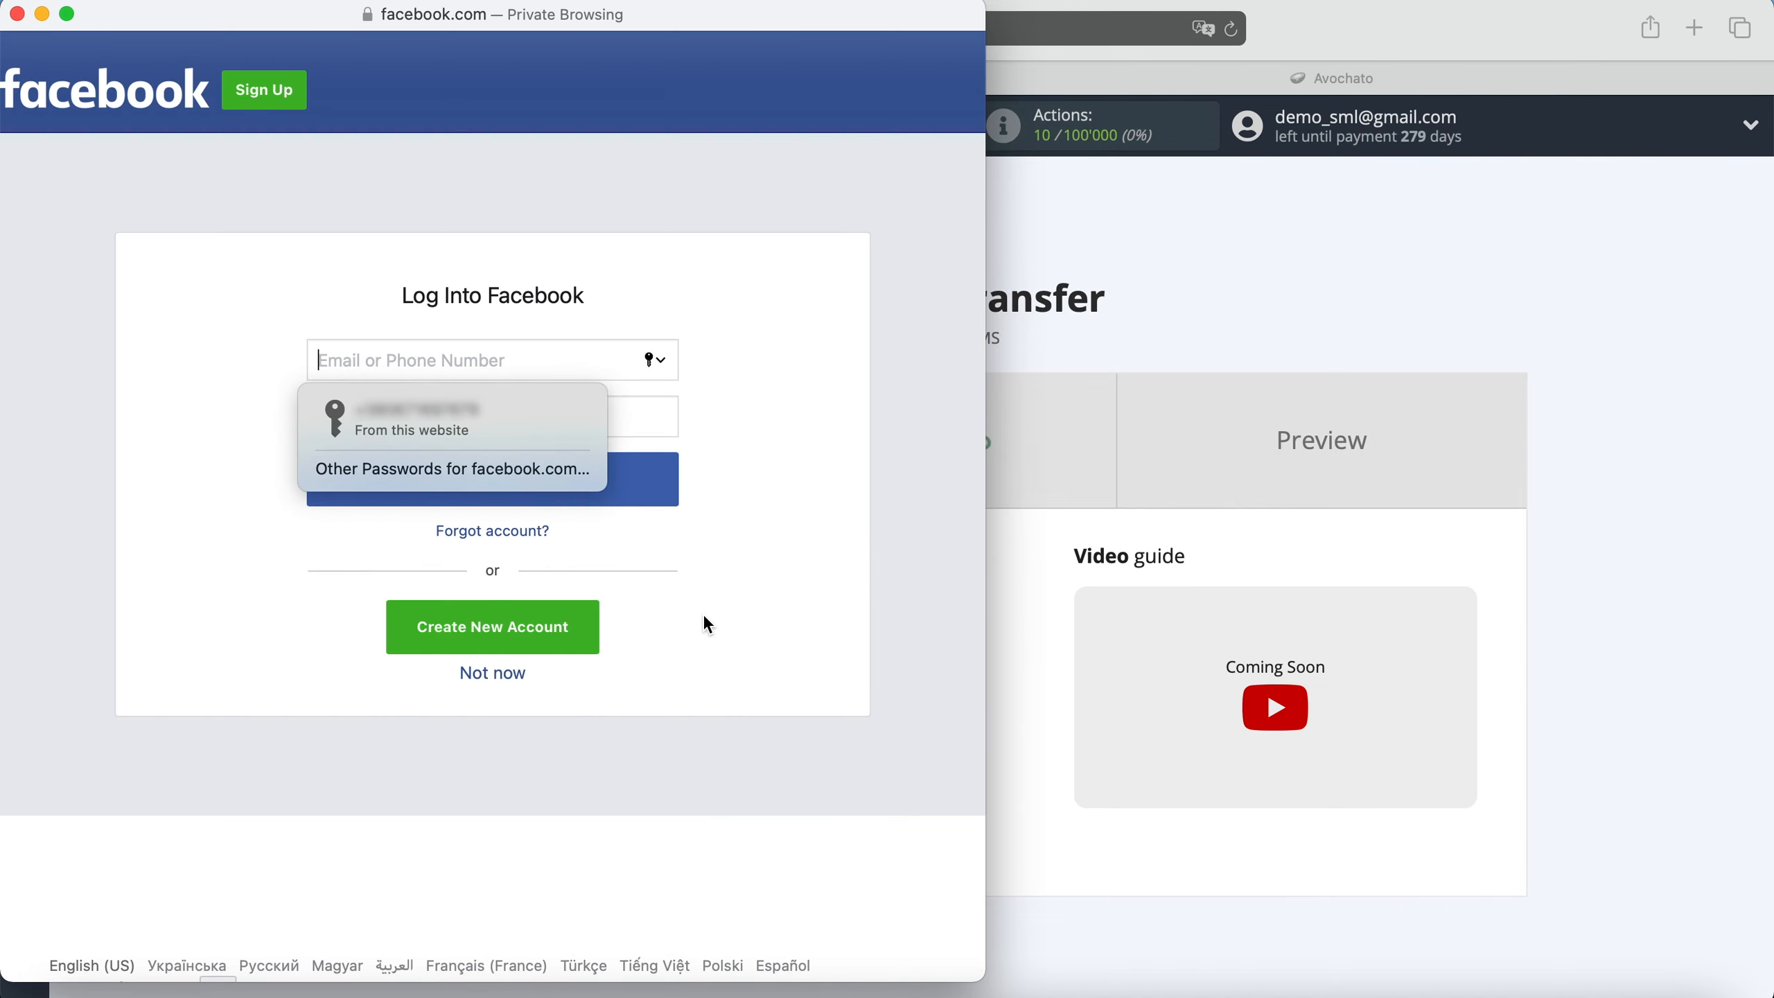
{"action": "left_click", "coordinate": [549, 422]}
{"action": "left_click", "coordinate": [562, 481]}
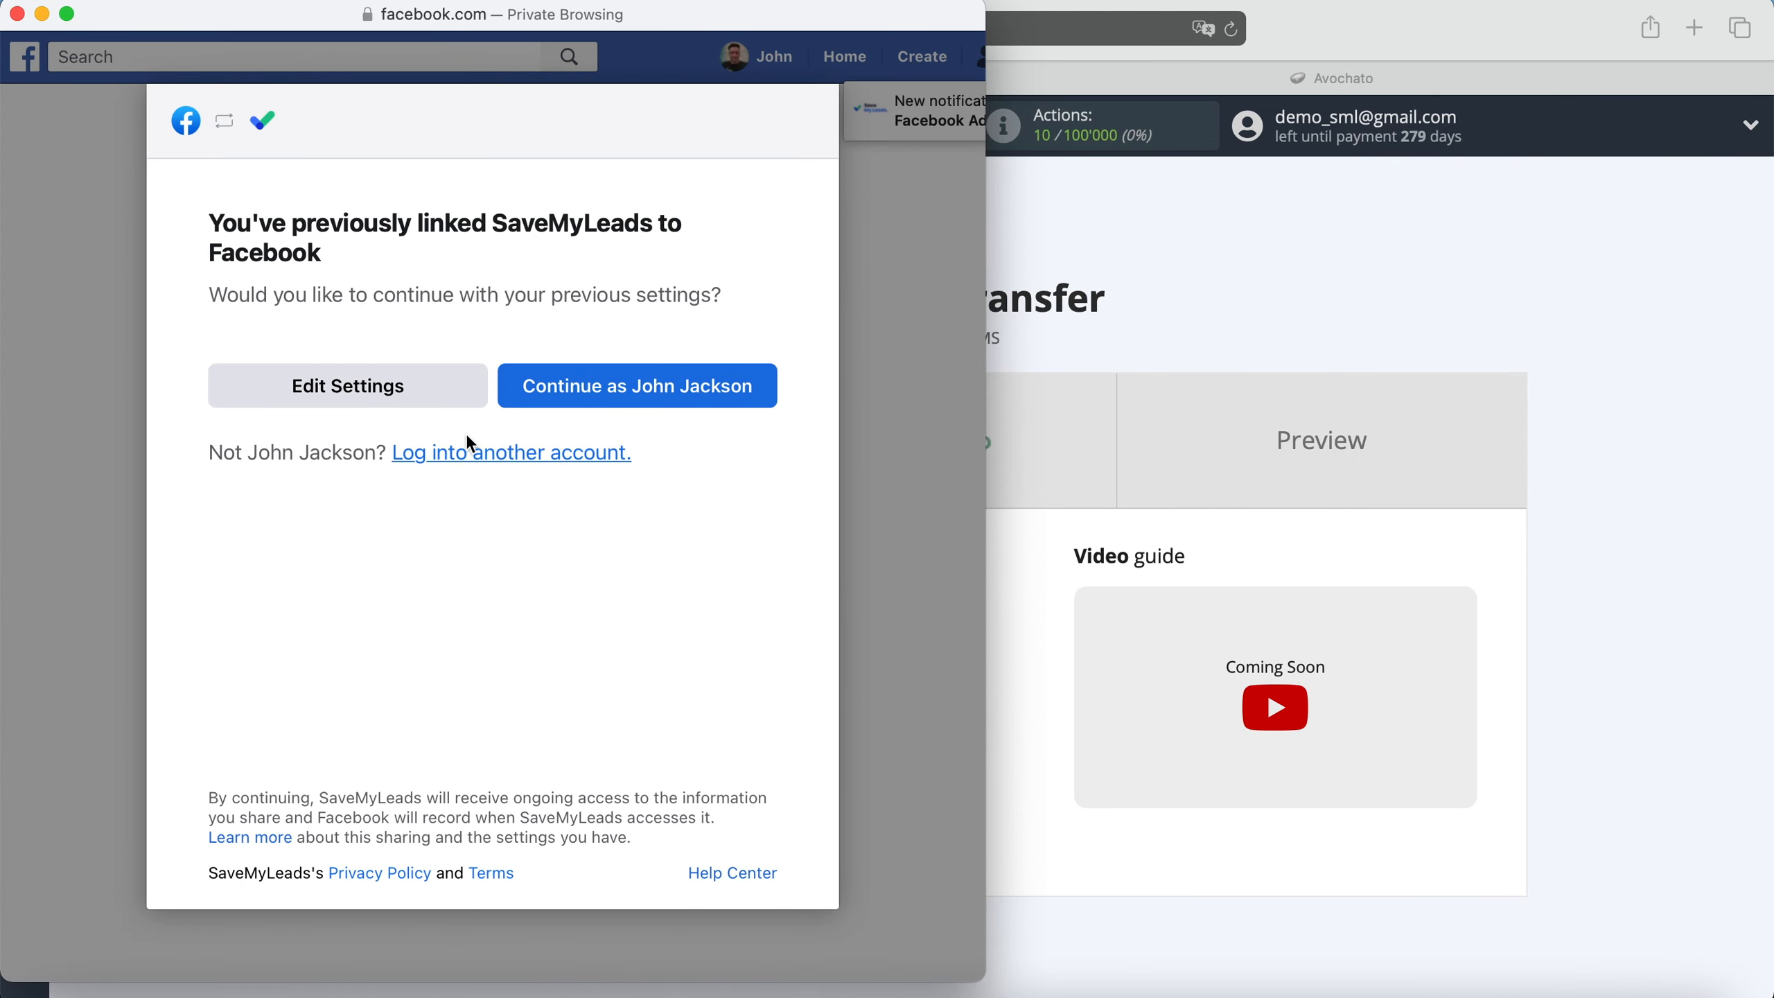
Step: Edit the Facebook link settings, keeping both Pages and all permissions enabled, and finish linking SaveMyLeads
{"action": "left_click", "coordinate": [426, 393]}
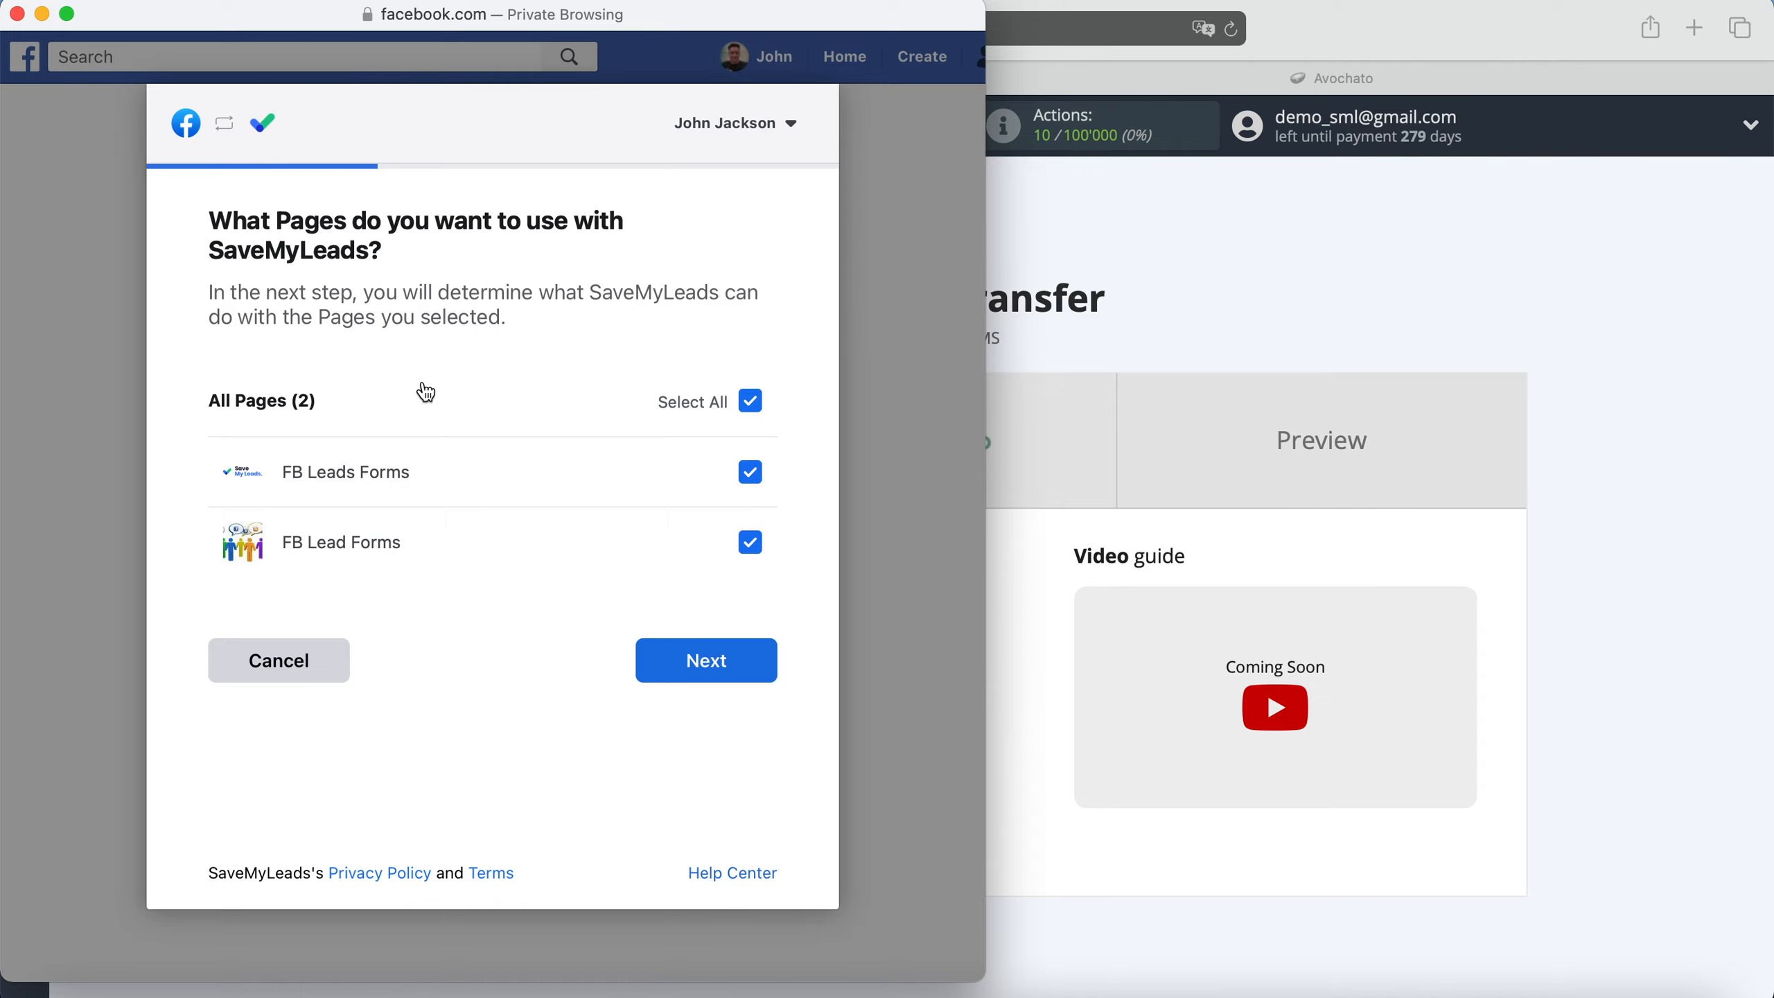
{"action": "left_click", "coordinate": [752, 660]}
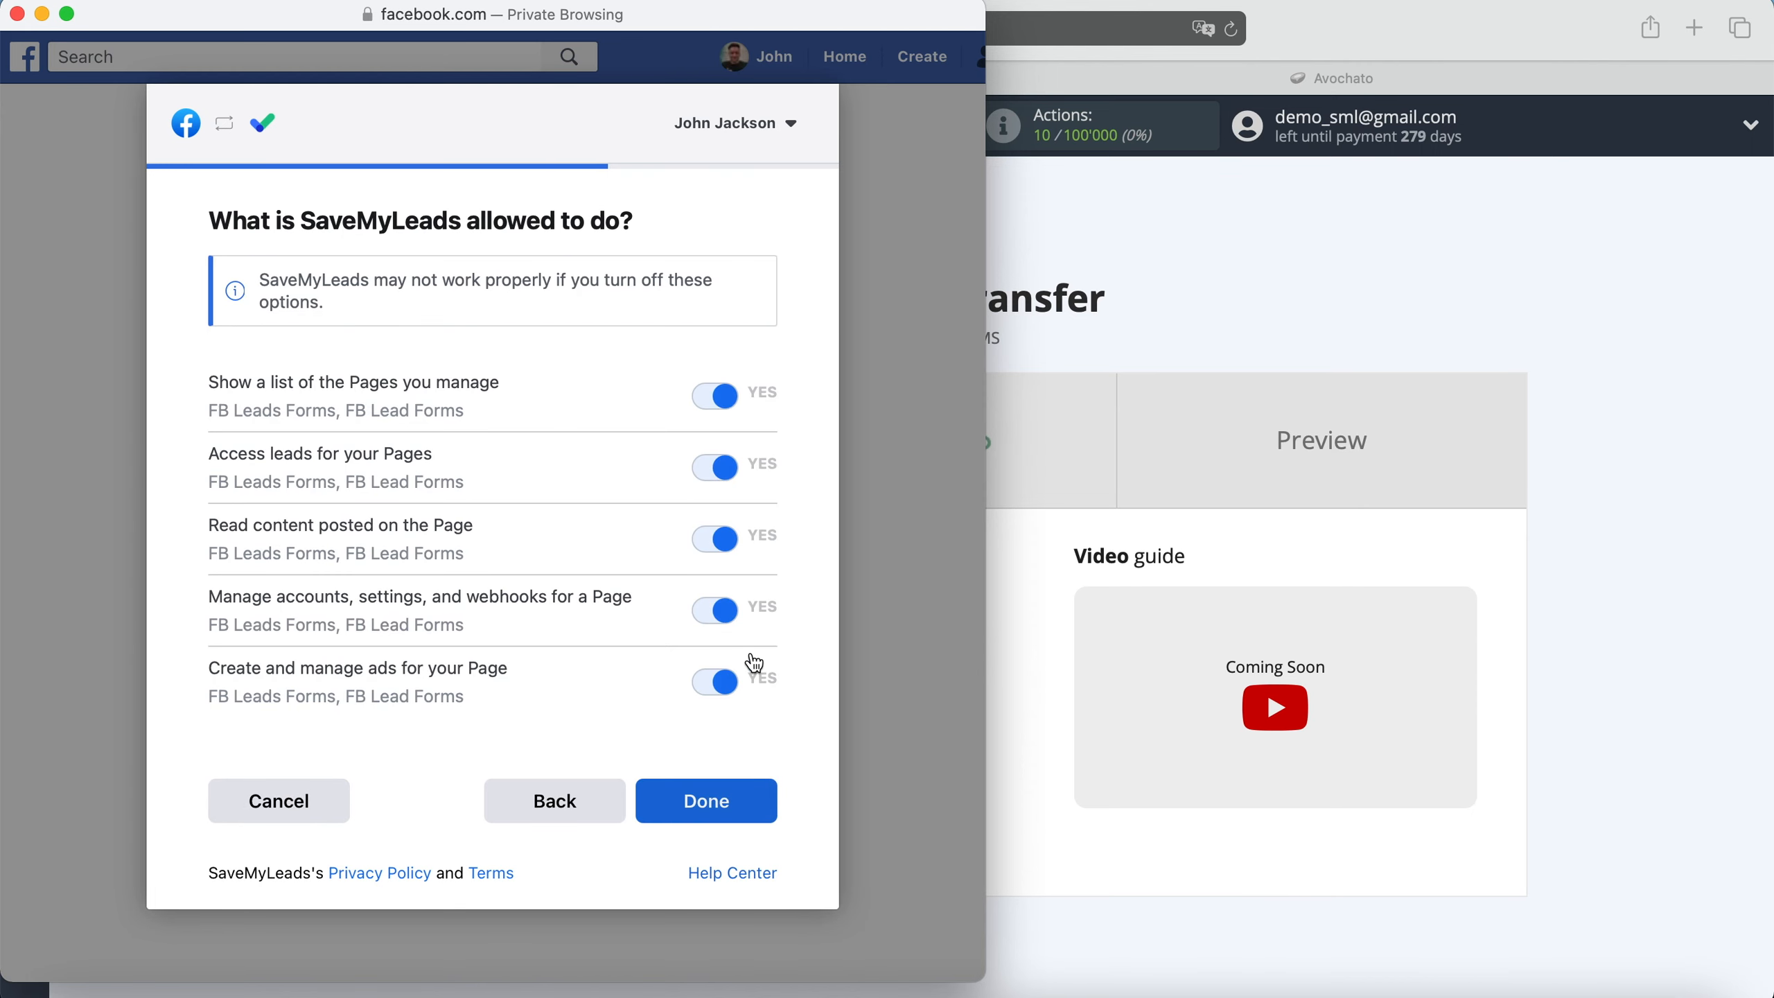
{"action": "left_click", "coordinate": [740, 799]}
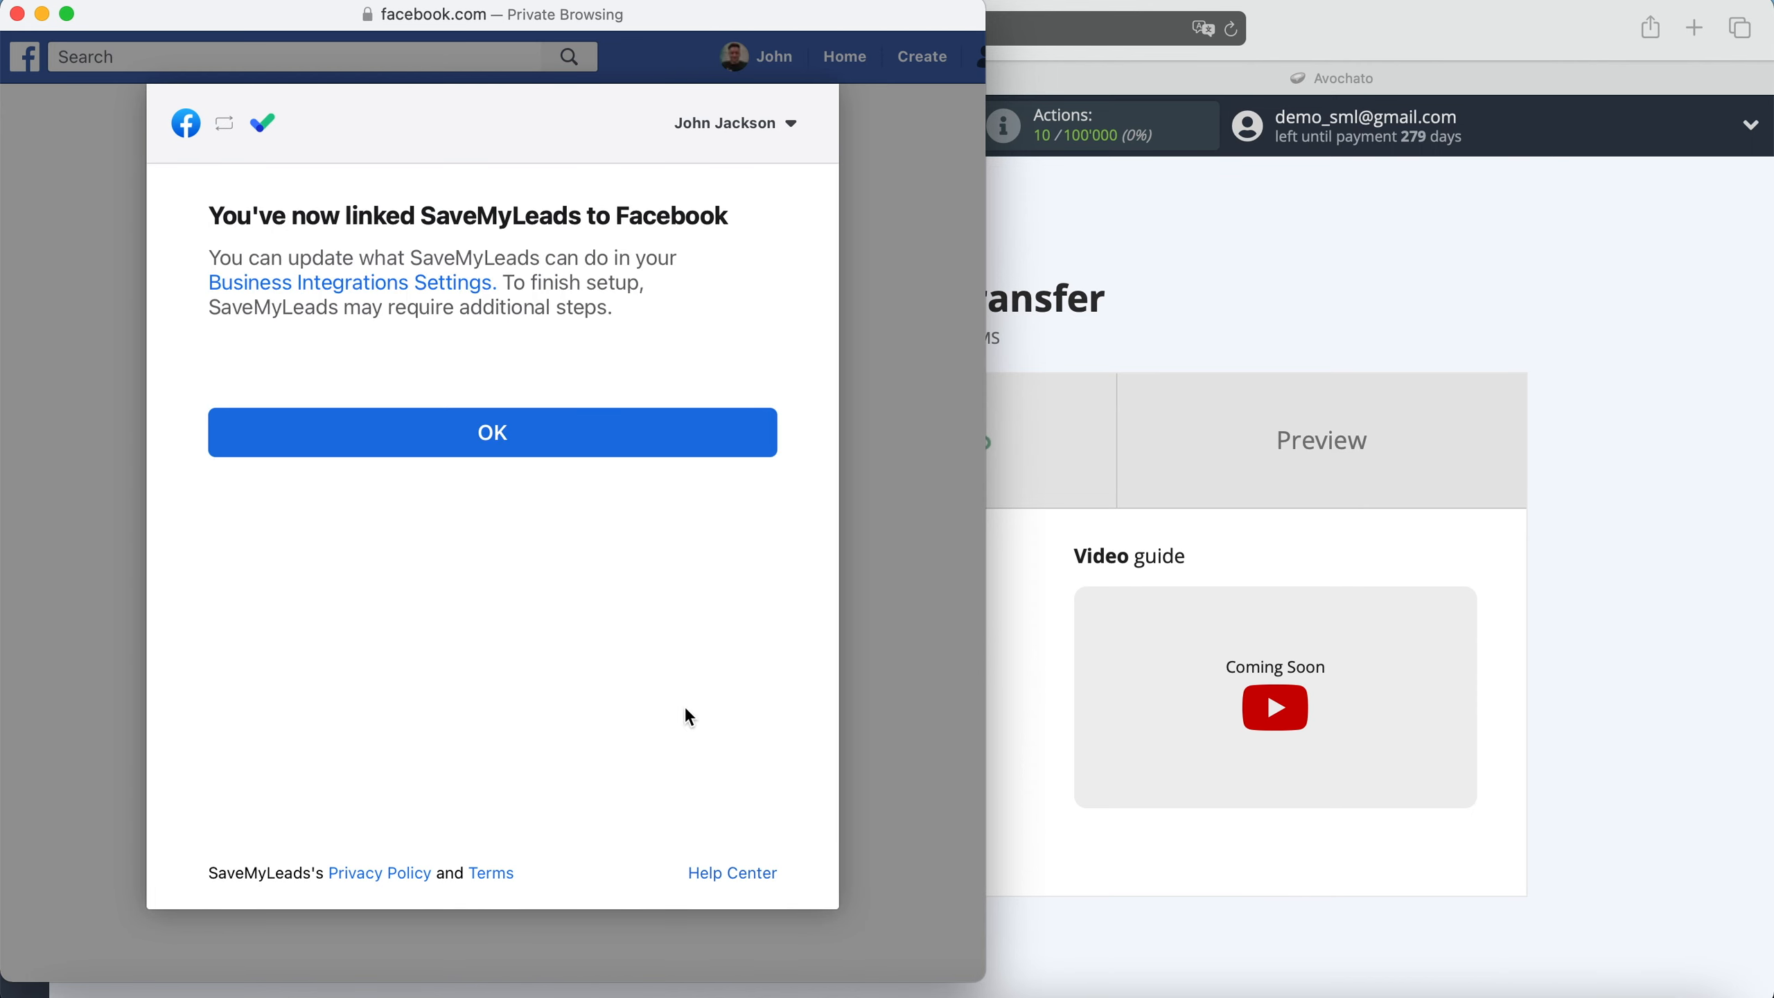
{"action": "left_click", "coordinate": [560, 450]}
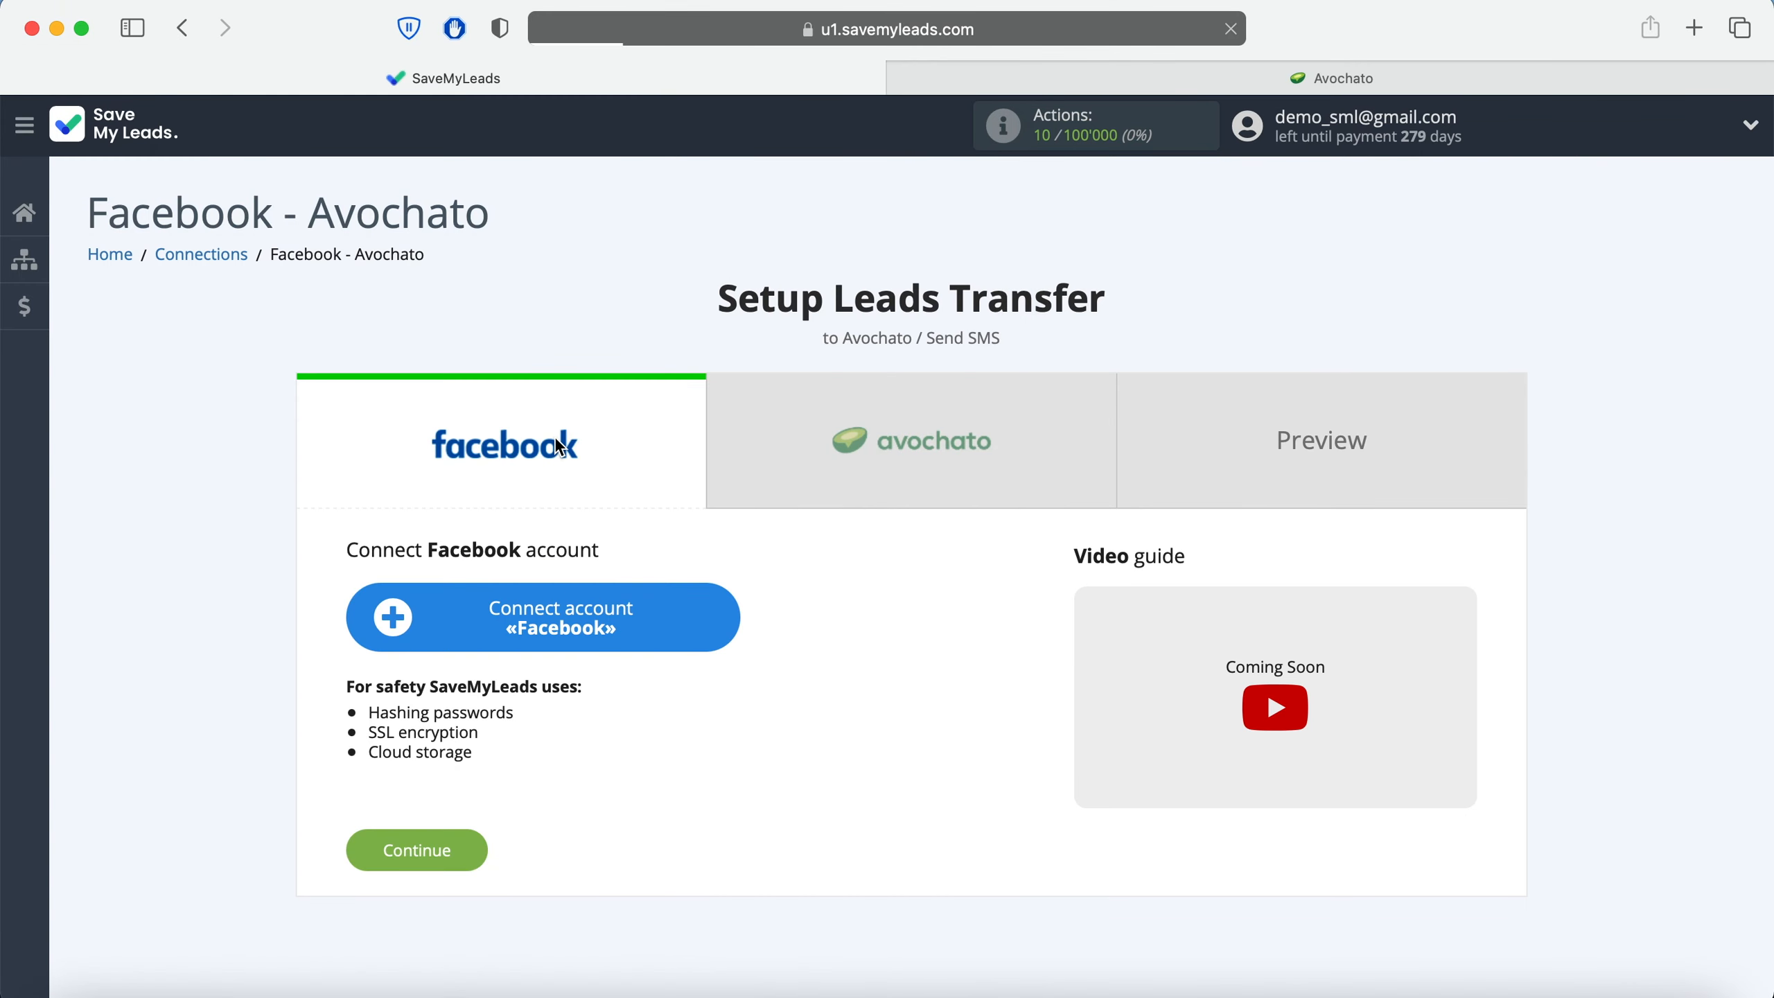
Step: Select the connected Facebook account and choose FB Leads Forms as the page
{"action": "left_click", "coordinate": [582, 691]}
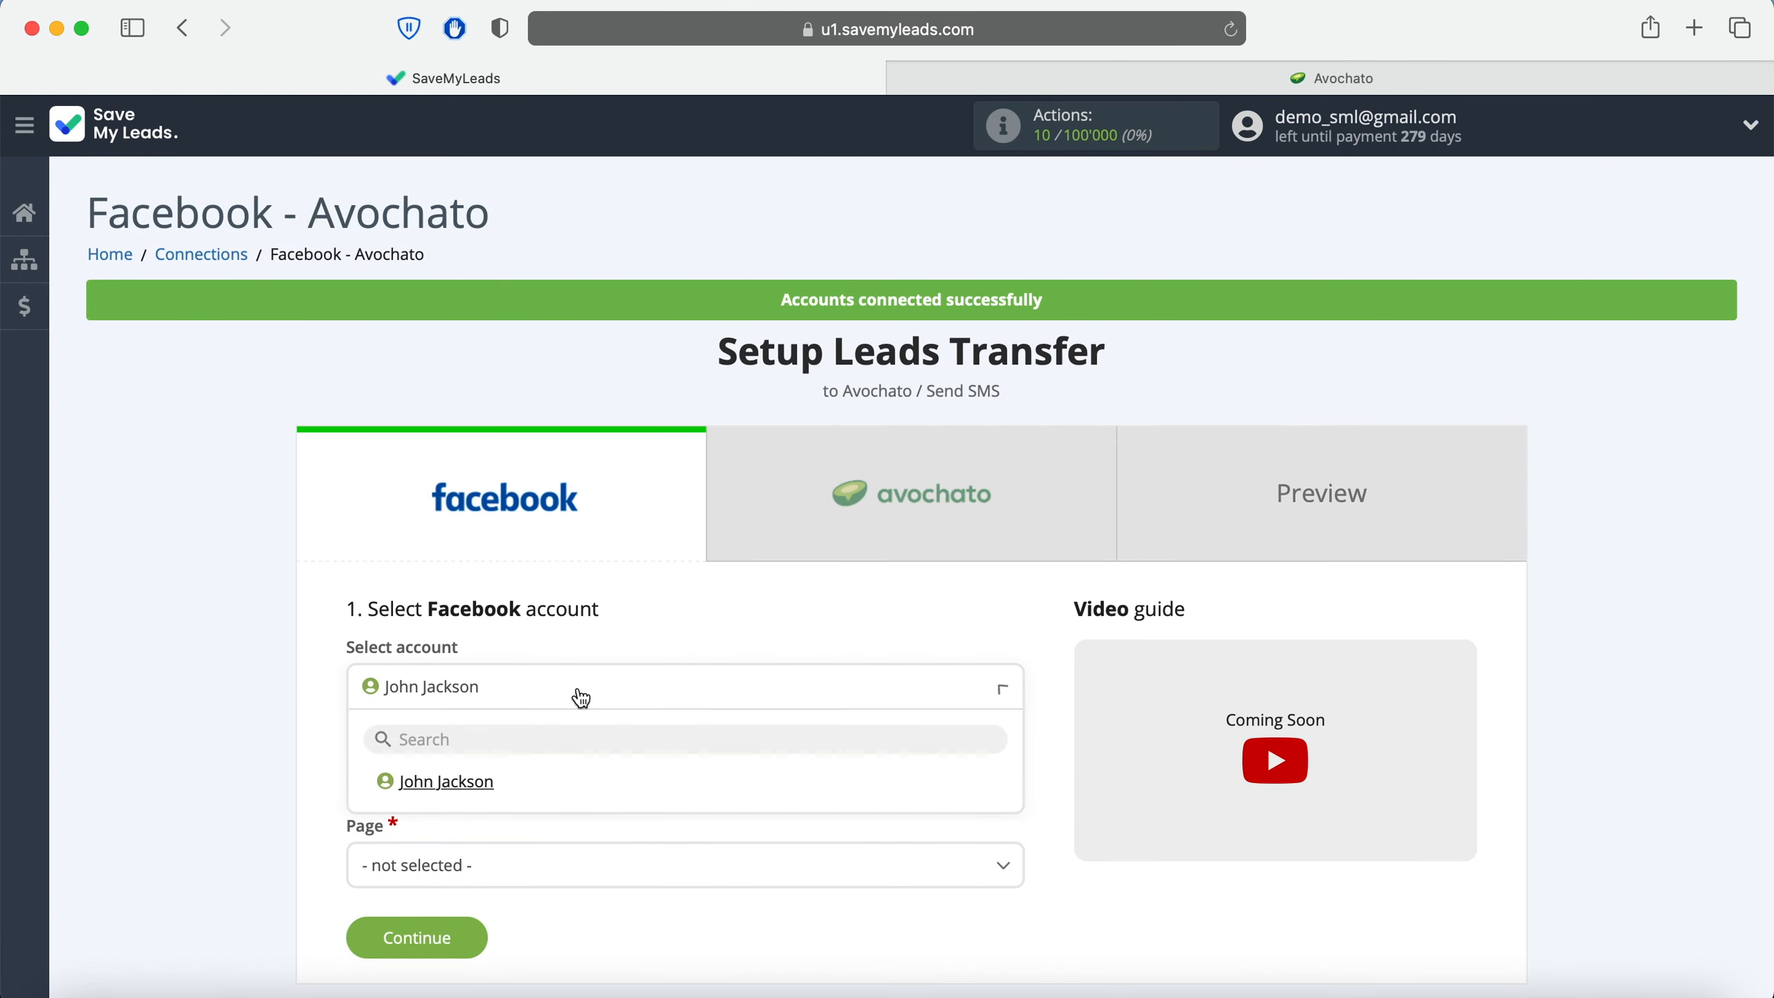
{"action": "left_click", "coordinate": [524, 786]}
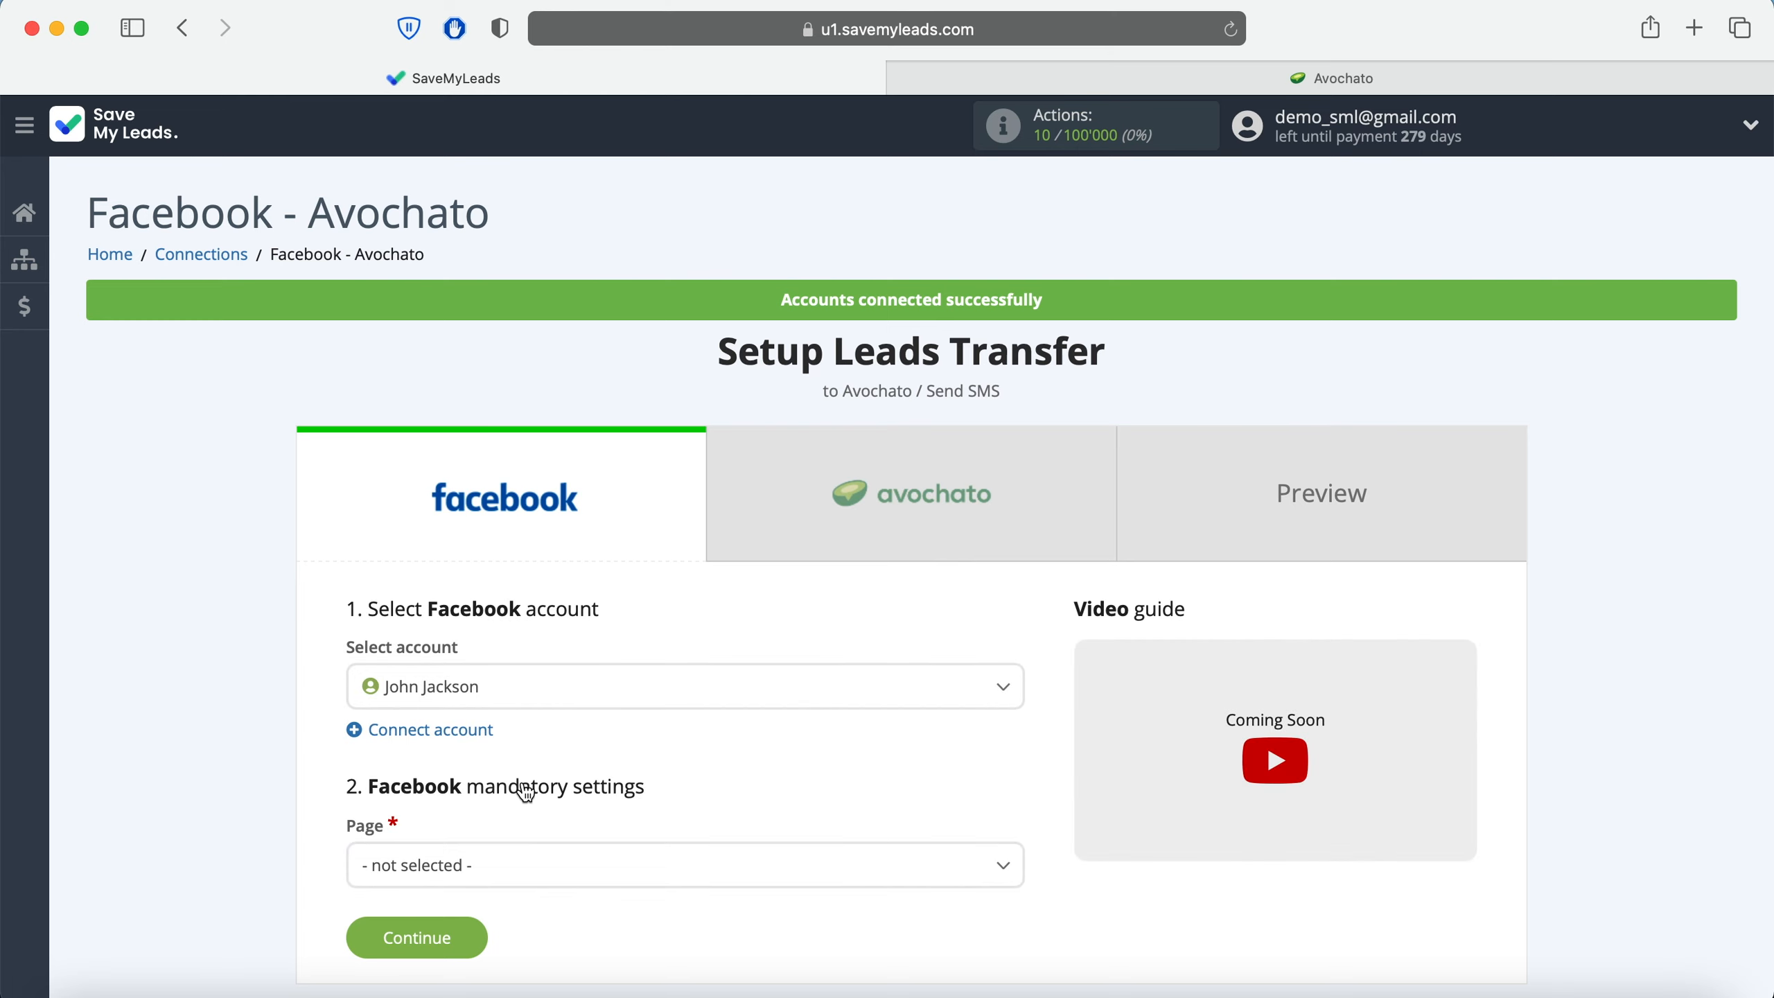
{"action": "scroll", "coordinate": [524, 789], "scroll_direction": "down", "scroll_amount": 5}
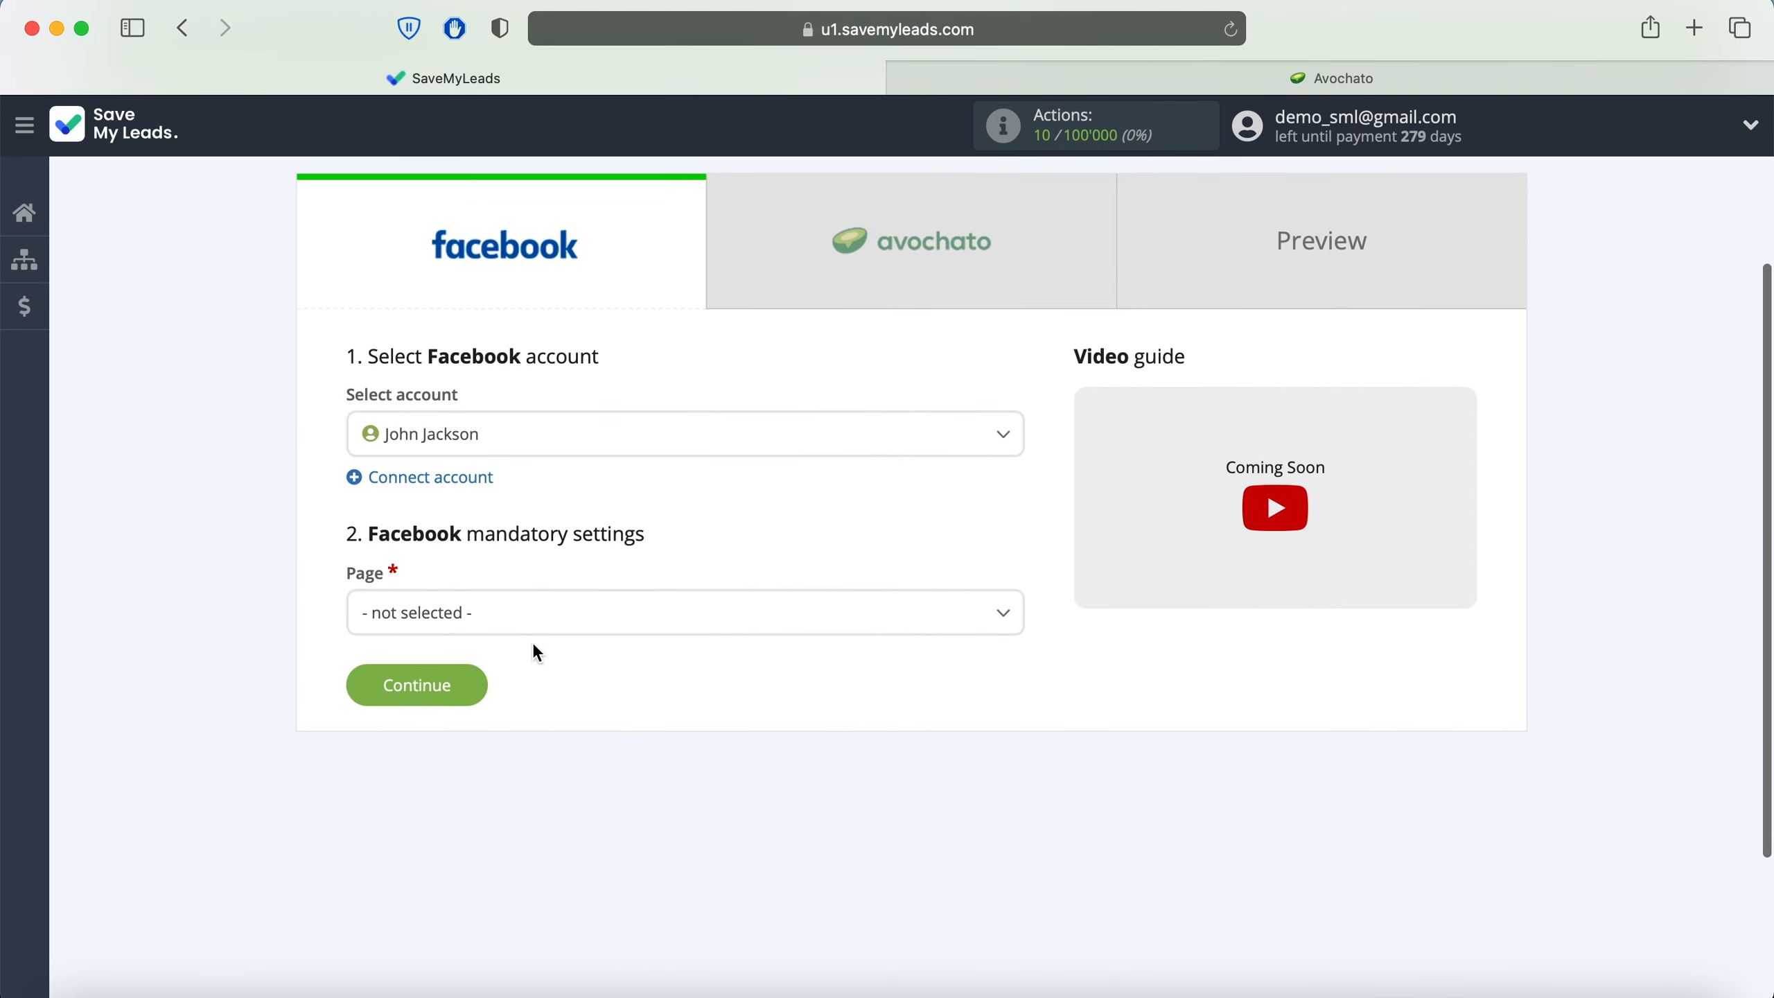
{"action": "left_click", "coordinate": [543, 616]}
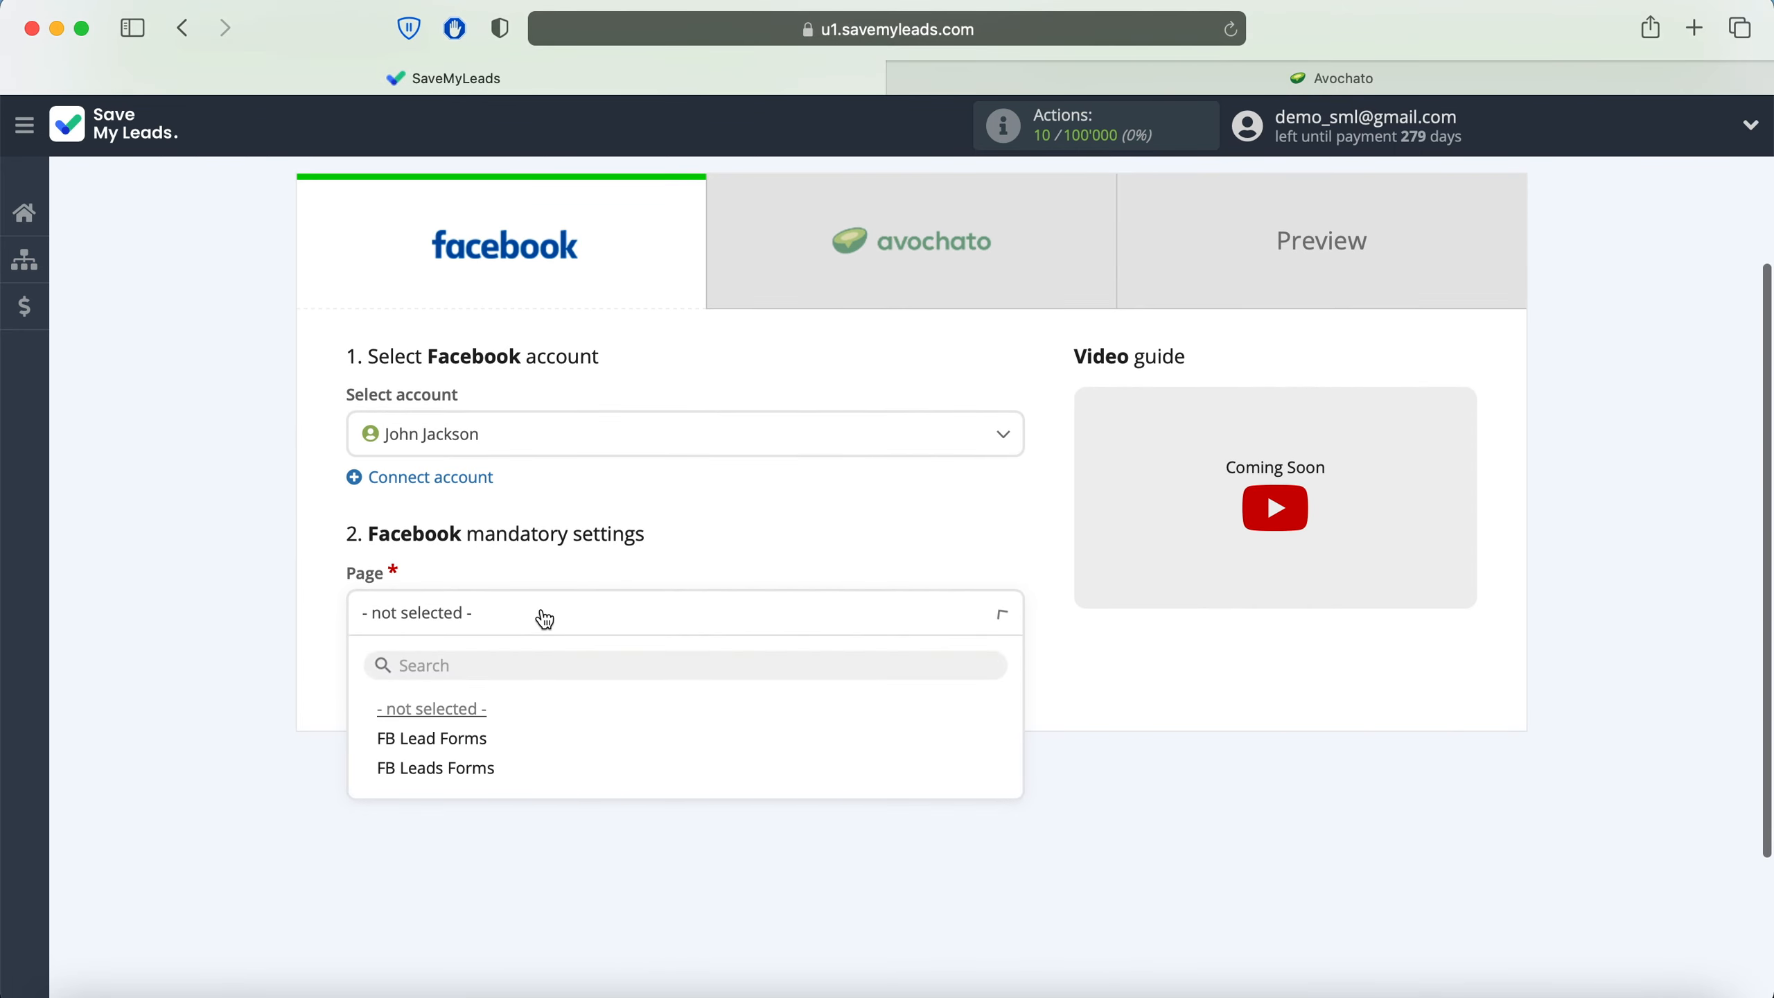
{"action": "left_click", "coordinate": [571, 770]}
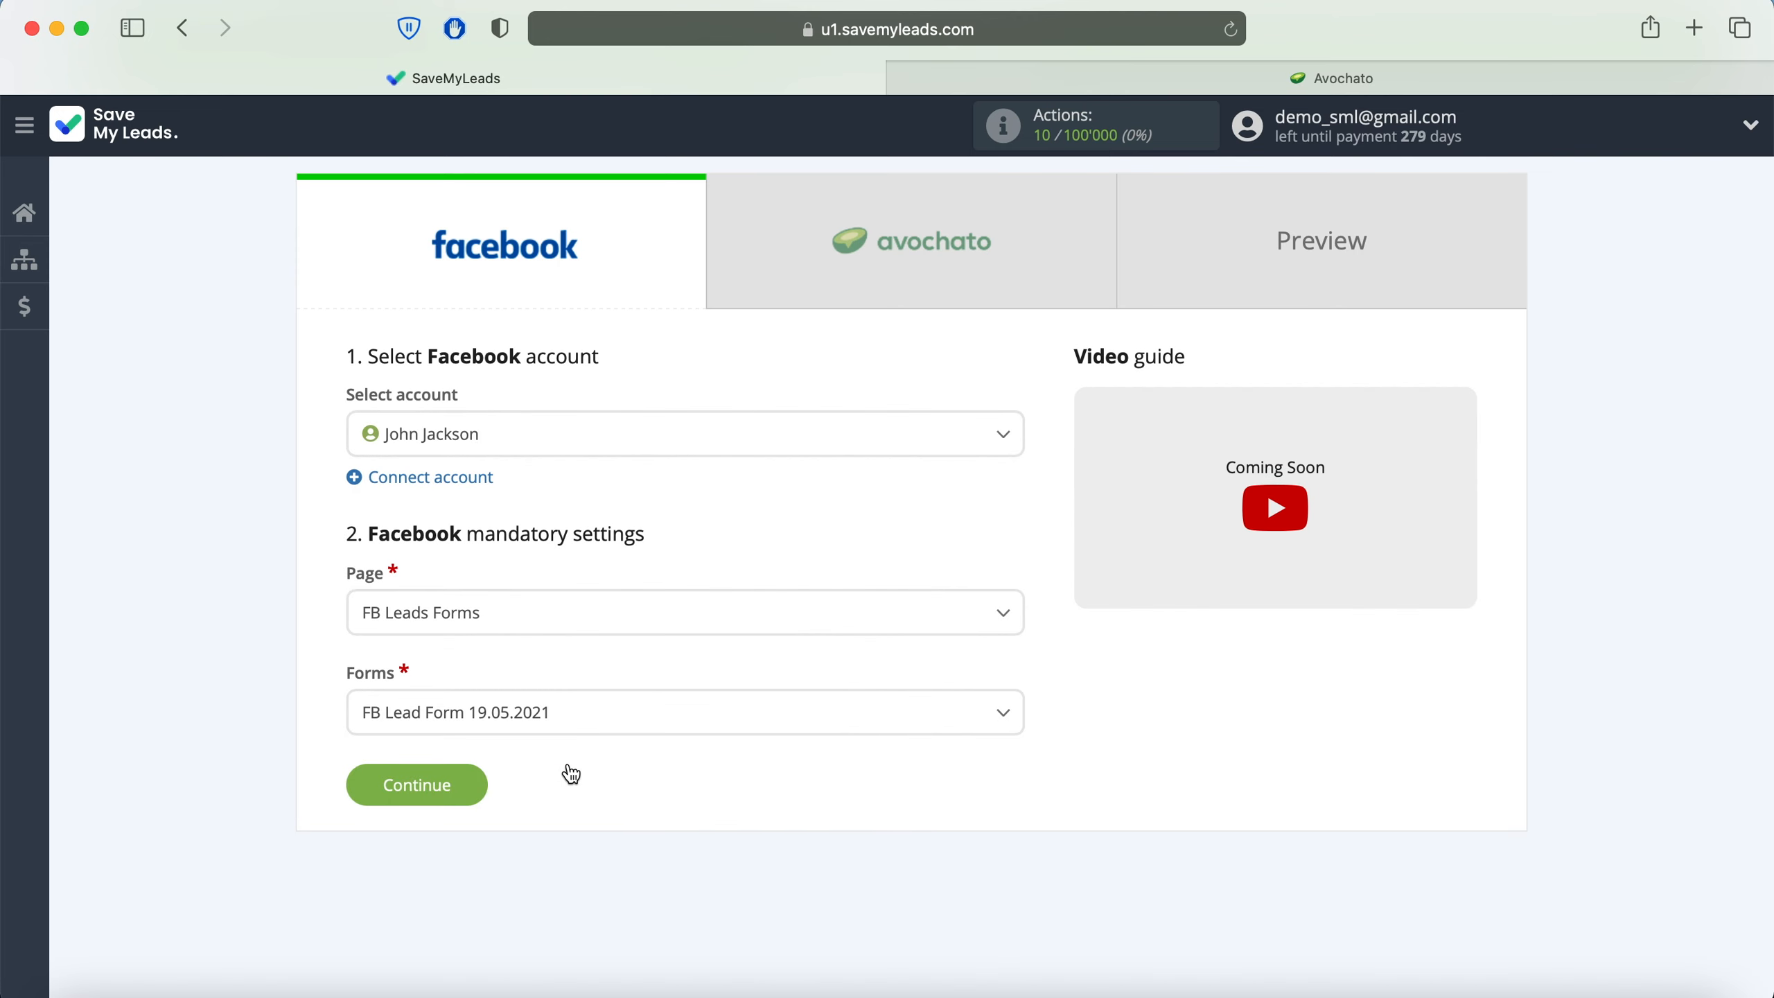
Step: Choose the form FB Lead Form 19.05.2021 and continue to the Avochato setup
{"action": "left_click", "coordinate": [580, 717]}
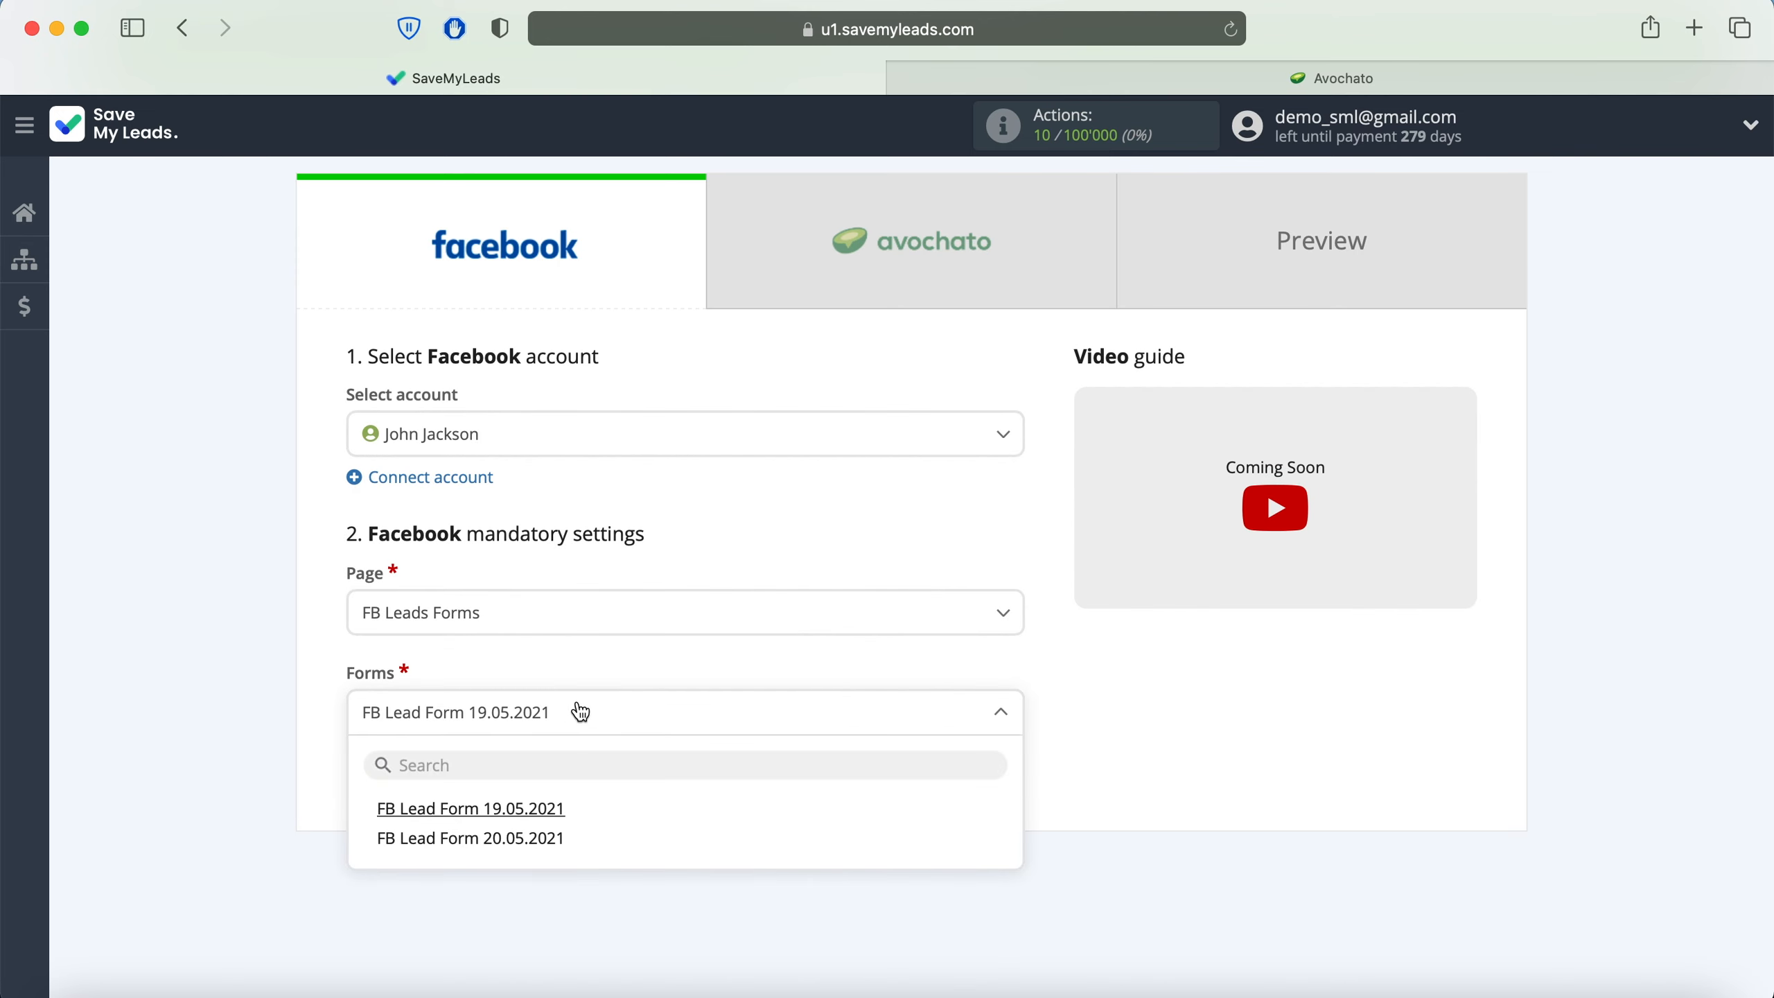
{"action": "left_click", "coordinate": [605, 816]}
{"action": "left_click", "coordinate": [466, 785]}
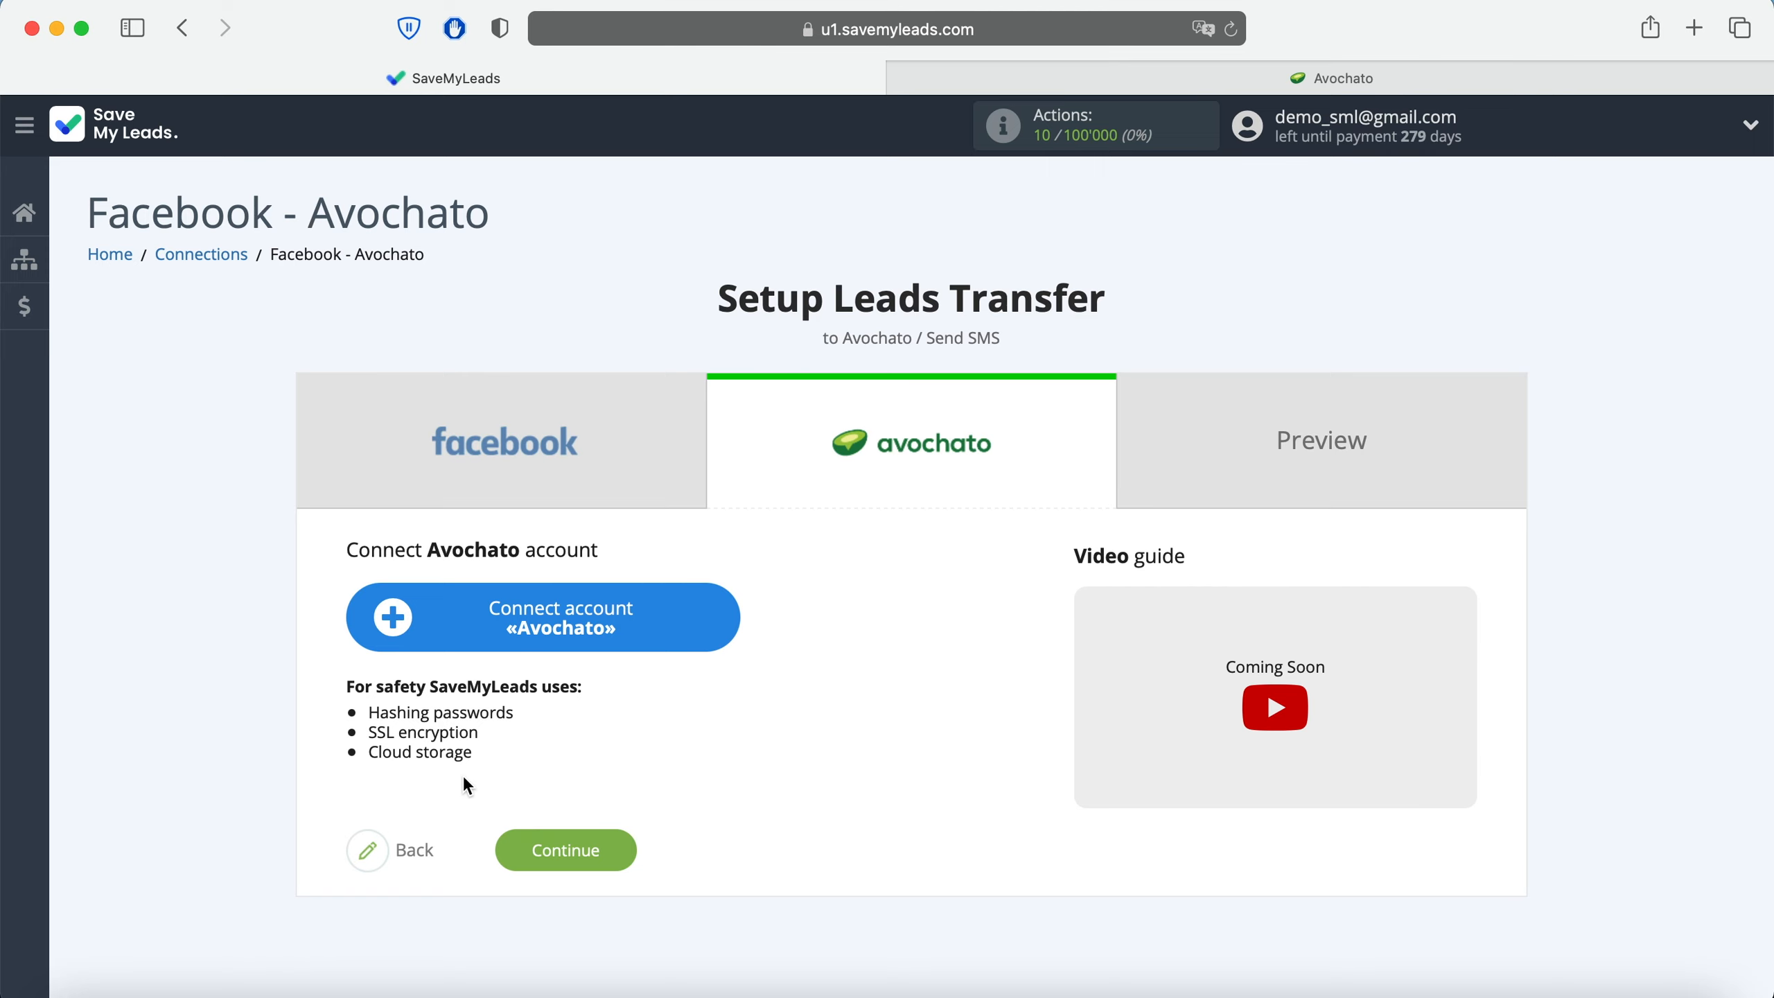
Step: Open the Avochato account integration setup, switch to Avochato, and generate new API credentials in its API Access settings
{"action": "left_click", "coordinate": [729, 630]}
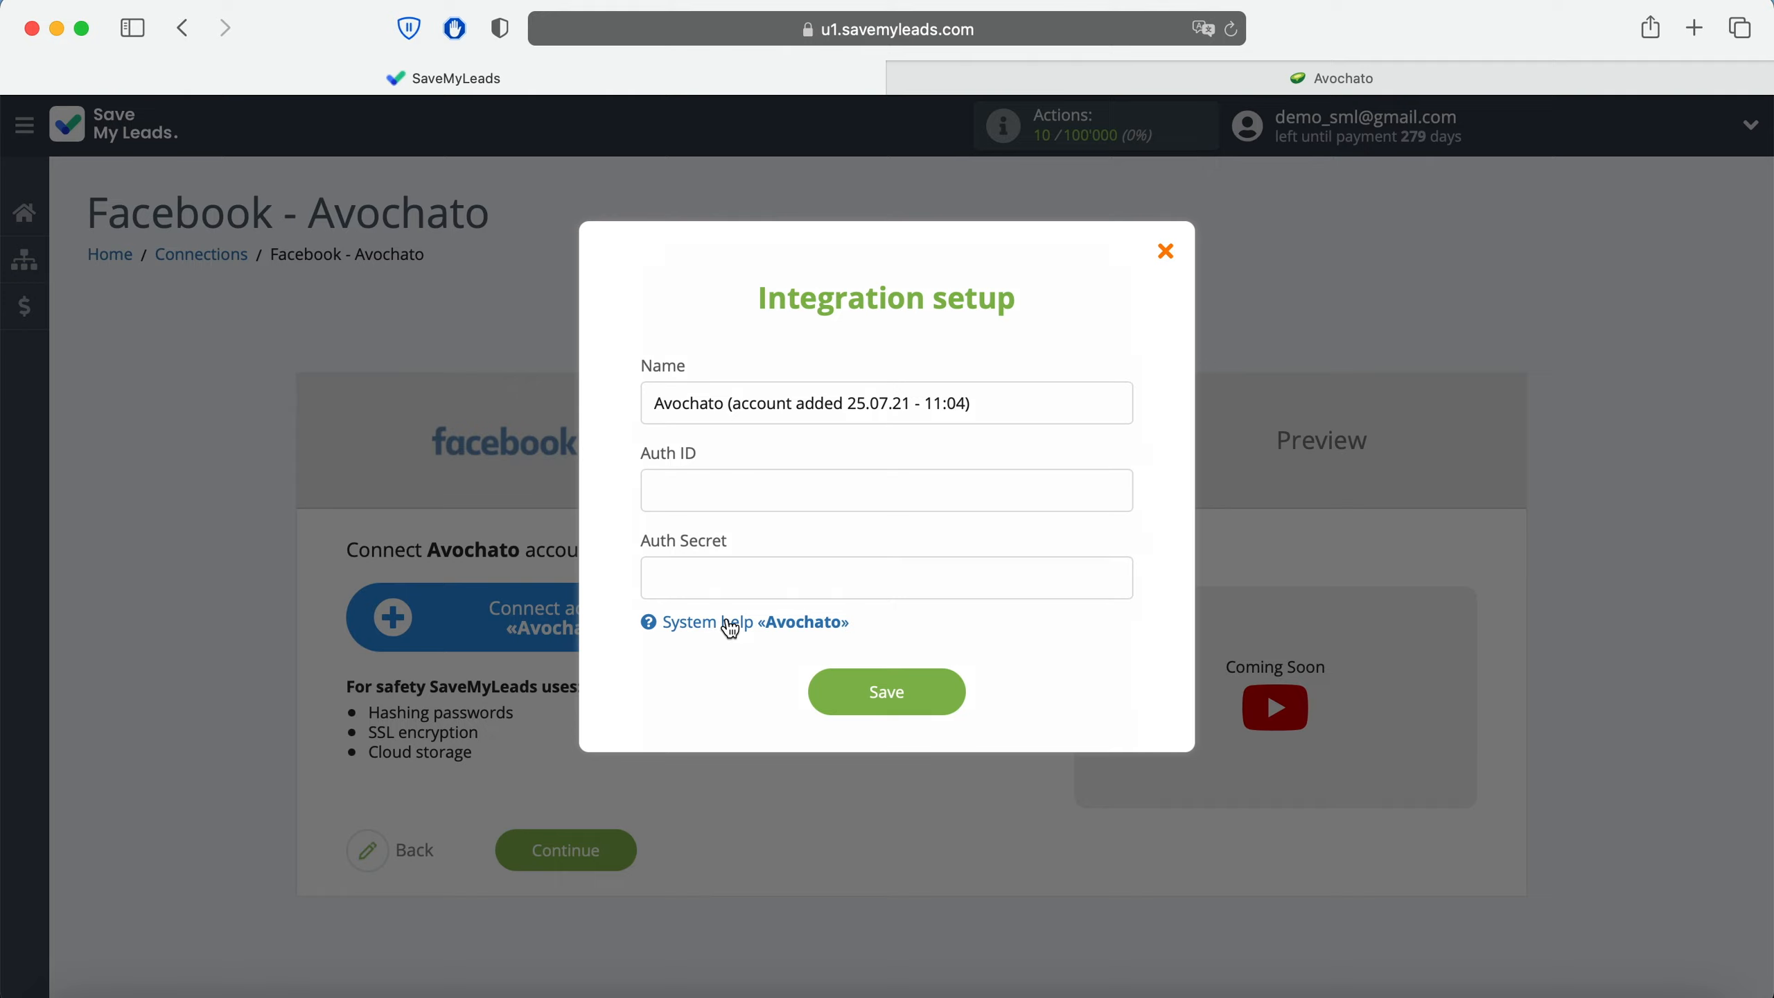
{"action": "left_click", "coordinate": [1246, 85]}
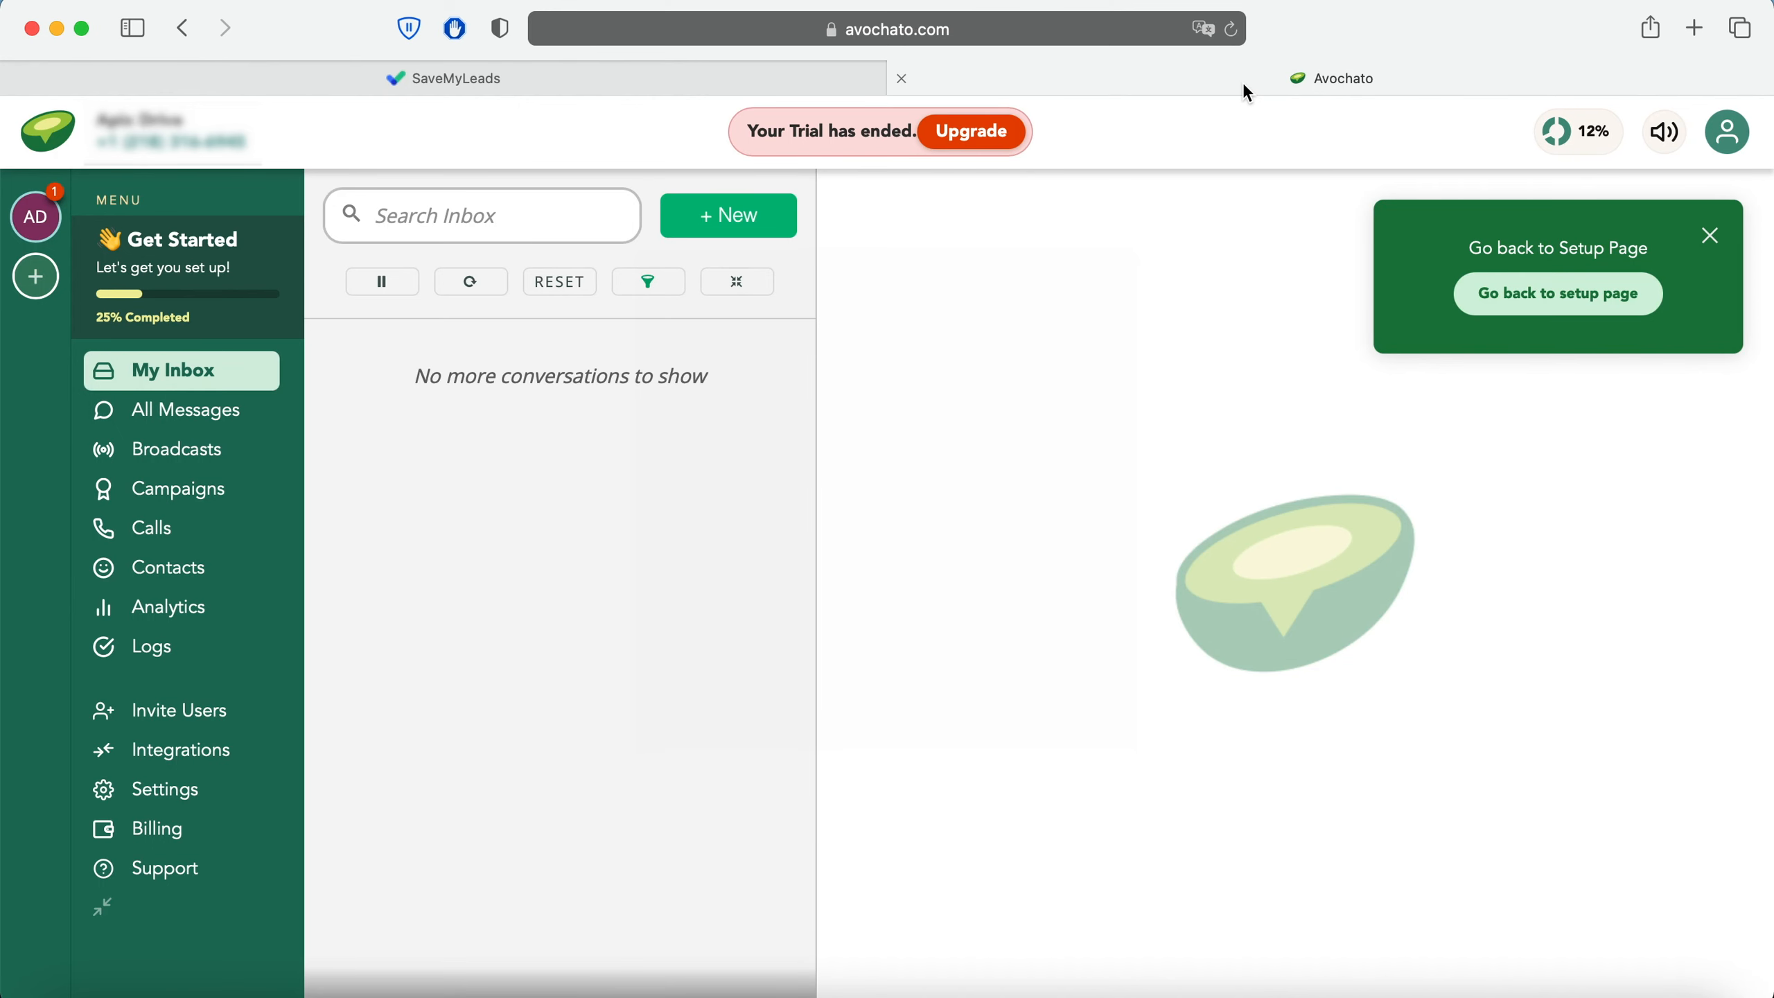
{"action": "left_click", "coordinate": [187, 793]}
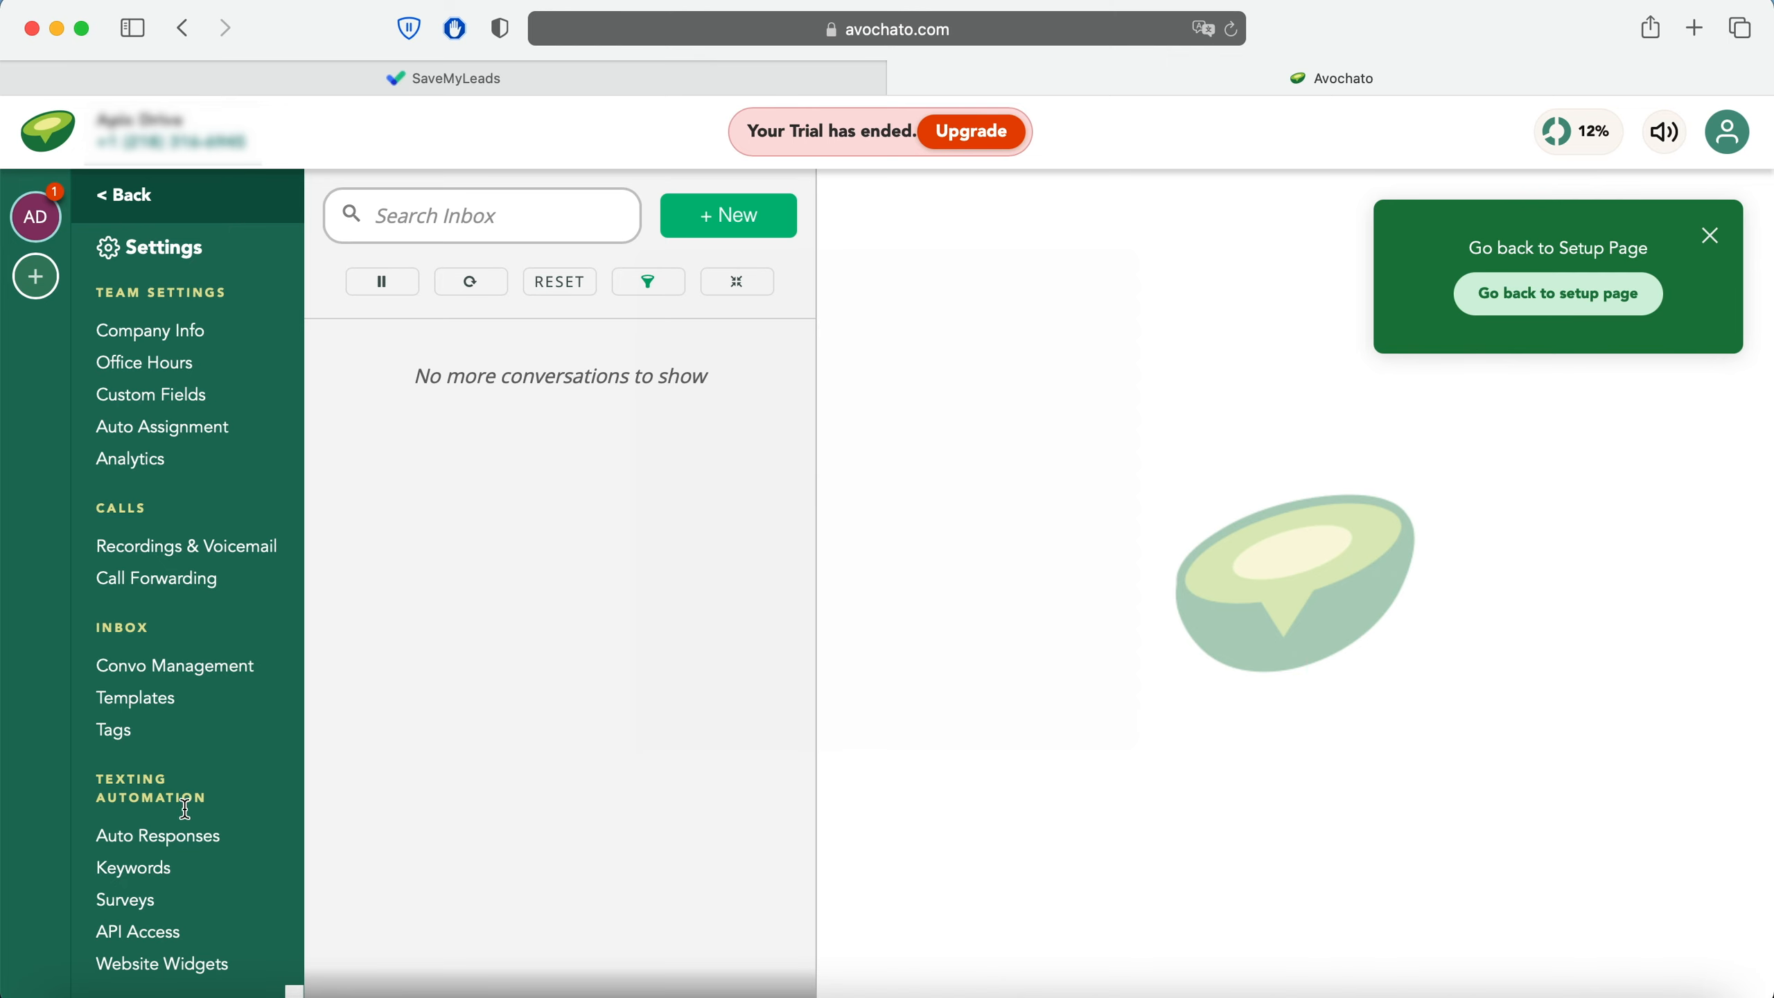
{"action": "left_click", "coordinate": [190, 936]}
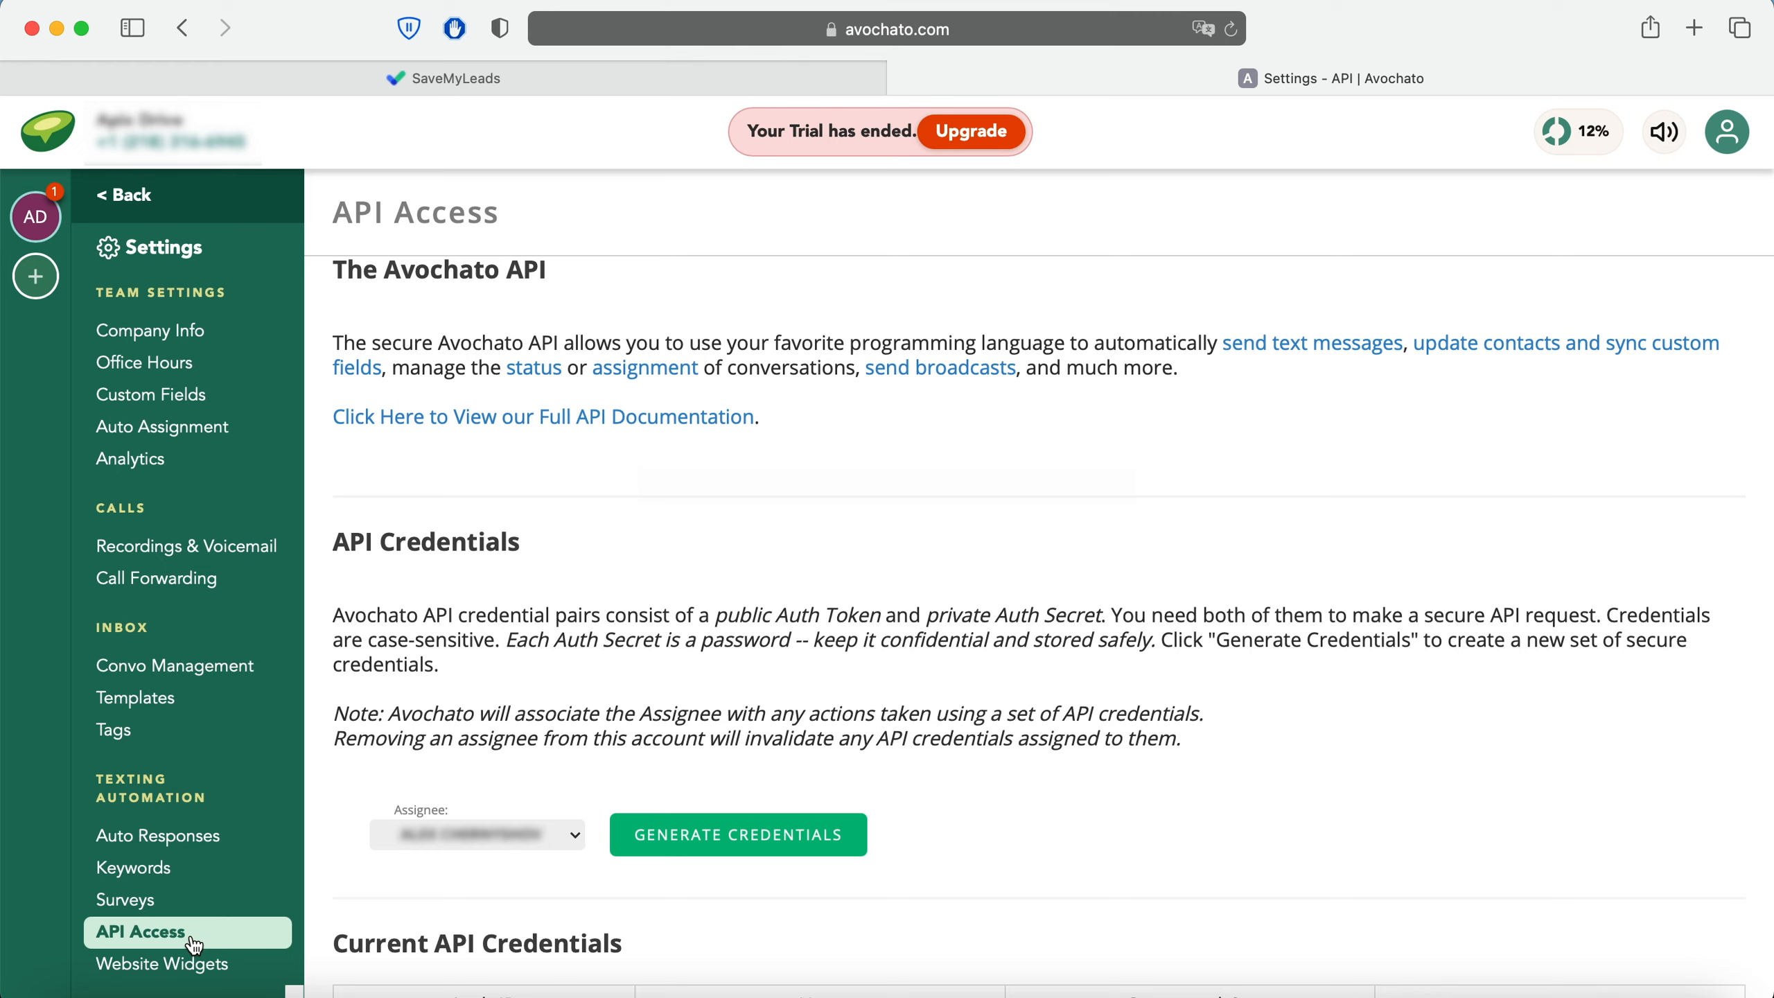
{"action": "left_click", "coordinate": [662, 847]}
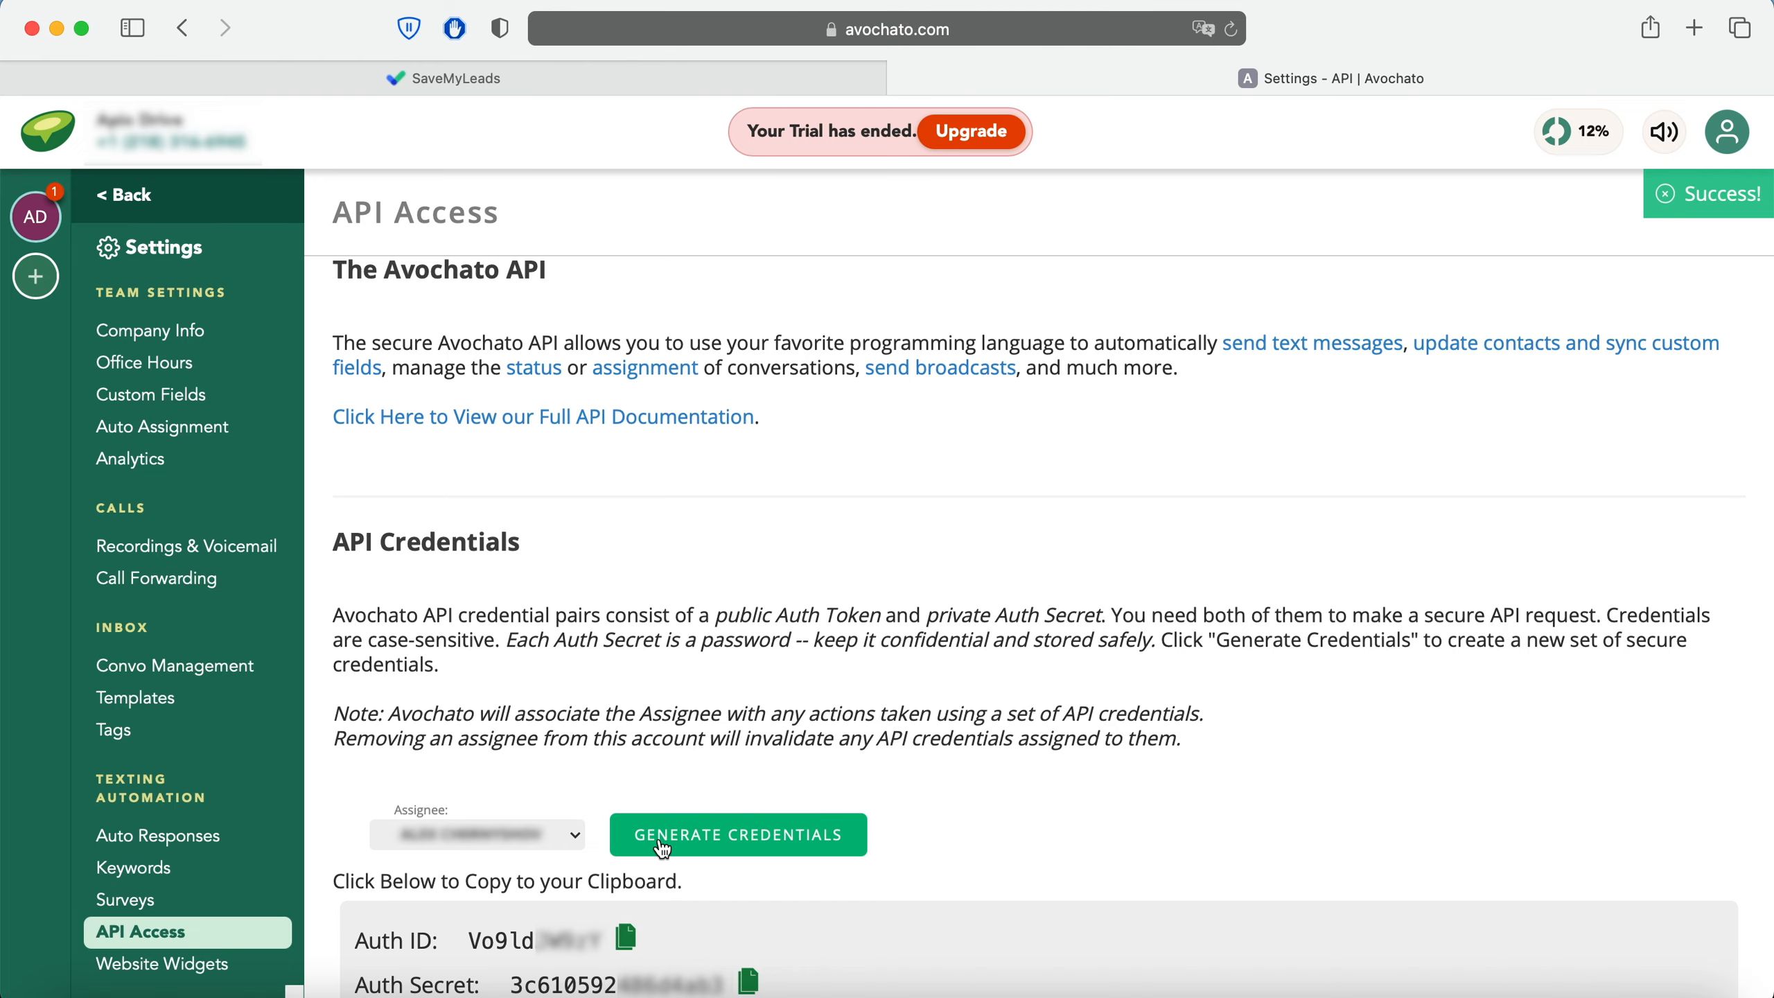
Step: Copy the generated Auth ID from Avochato and paste it into the Auth ID field of the SaveMyLeads integration setup
{"action": "left_click", "coordinate": [628, 936]}
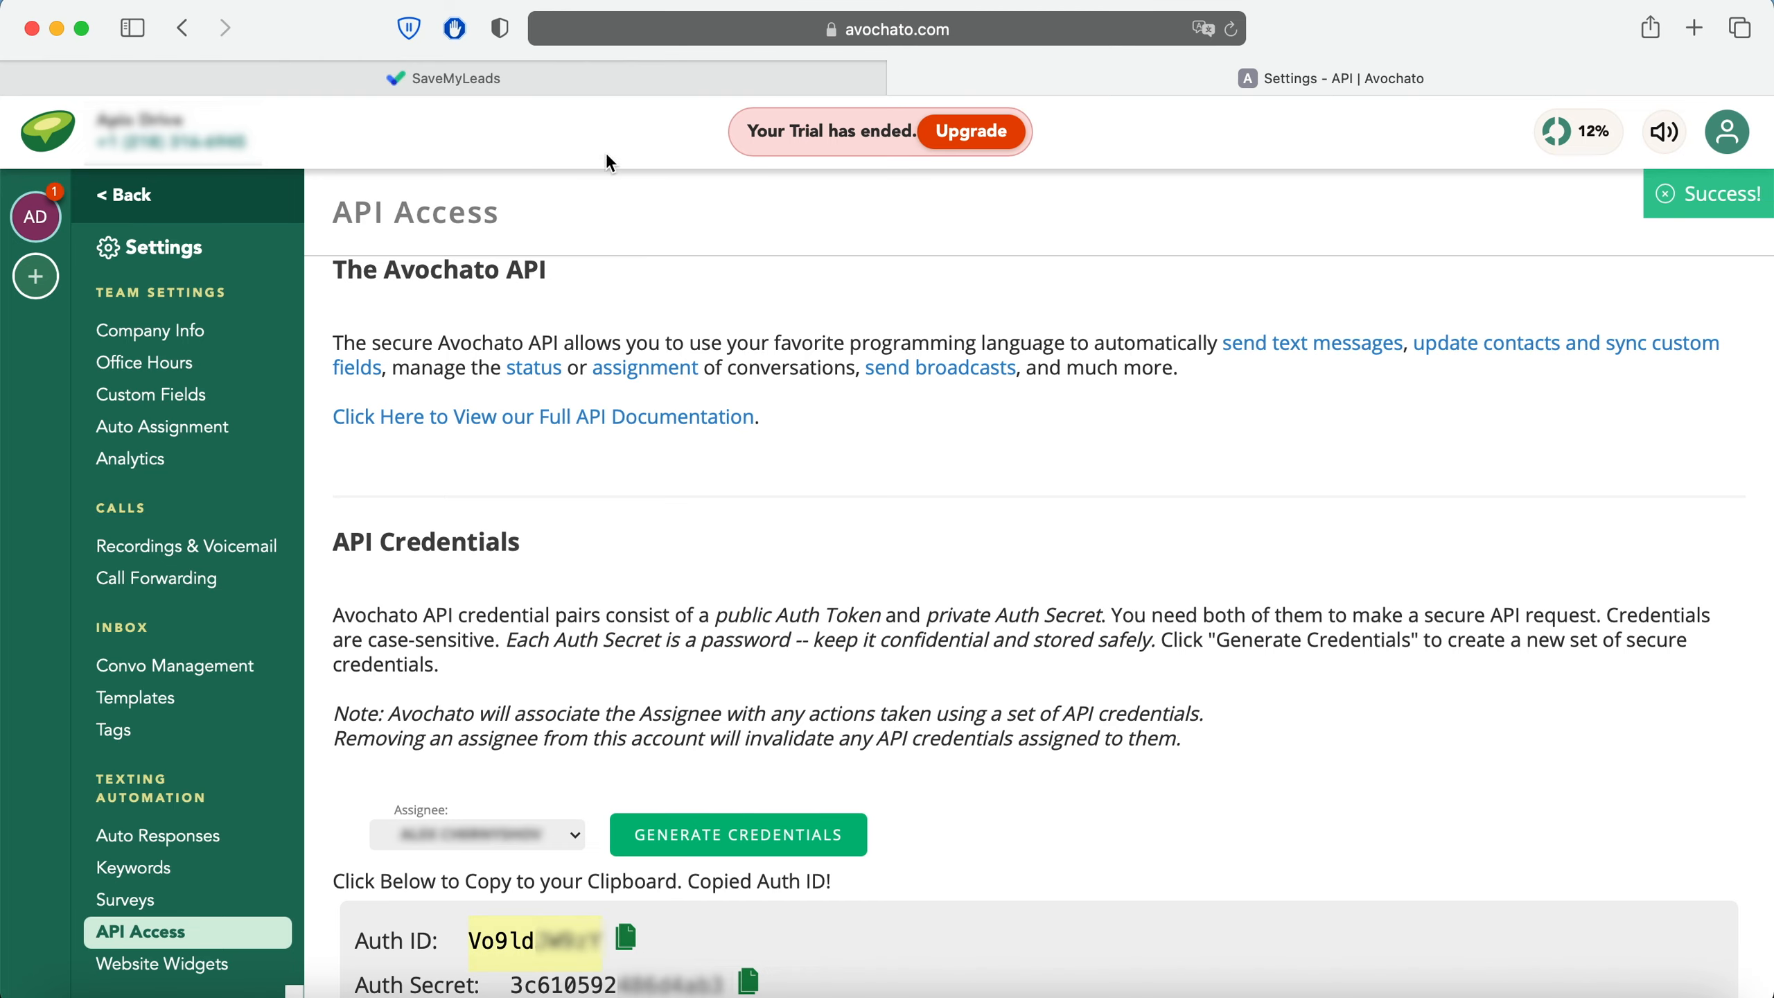
{"action": "left_click", "coordinate": [574, 89]}
{"action": "right_click", "coordinate": [710, 494]}
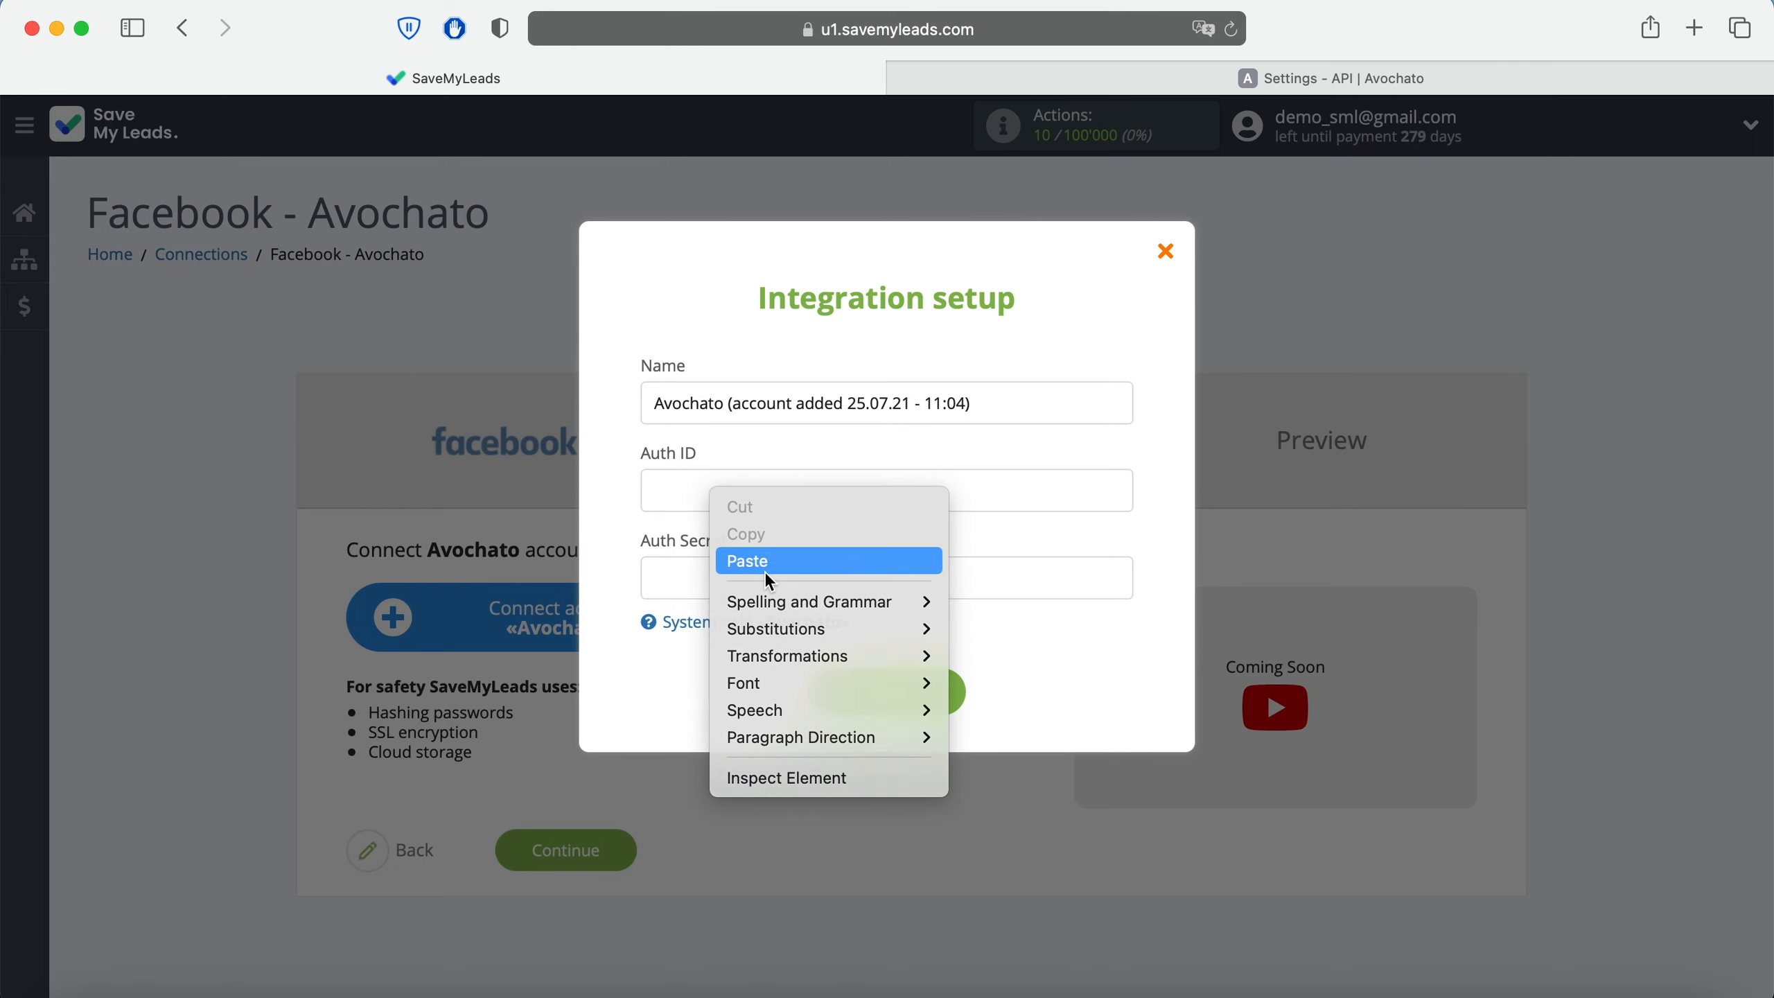
{"action": "left_click", "coordinate": [765, 567]}
Step: Copy the Auth Secret from Avochato, paste it into the Auth Secret field in SaveMyLeads, and save the integration
{"action": "left_click", "coordinate": [1159, 84]}
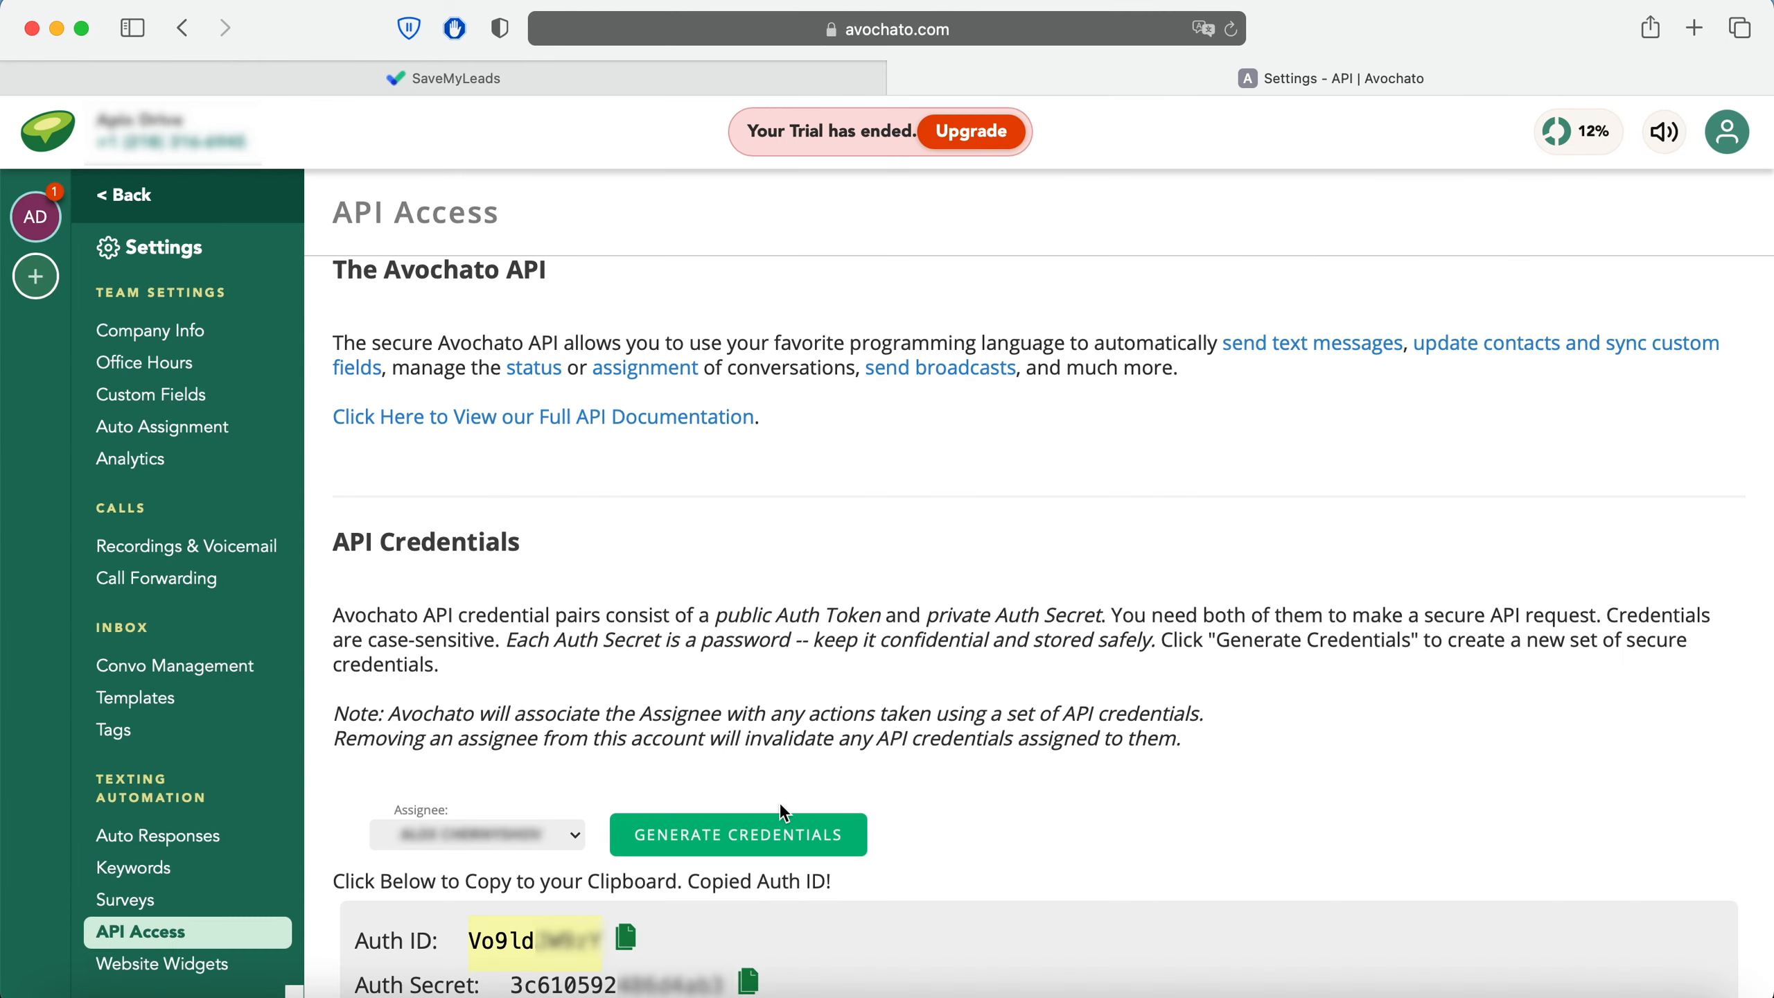
{"action": "left_click", "coordinate": [749, 982]}
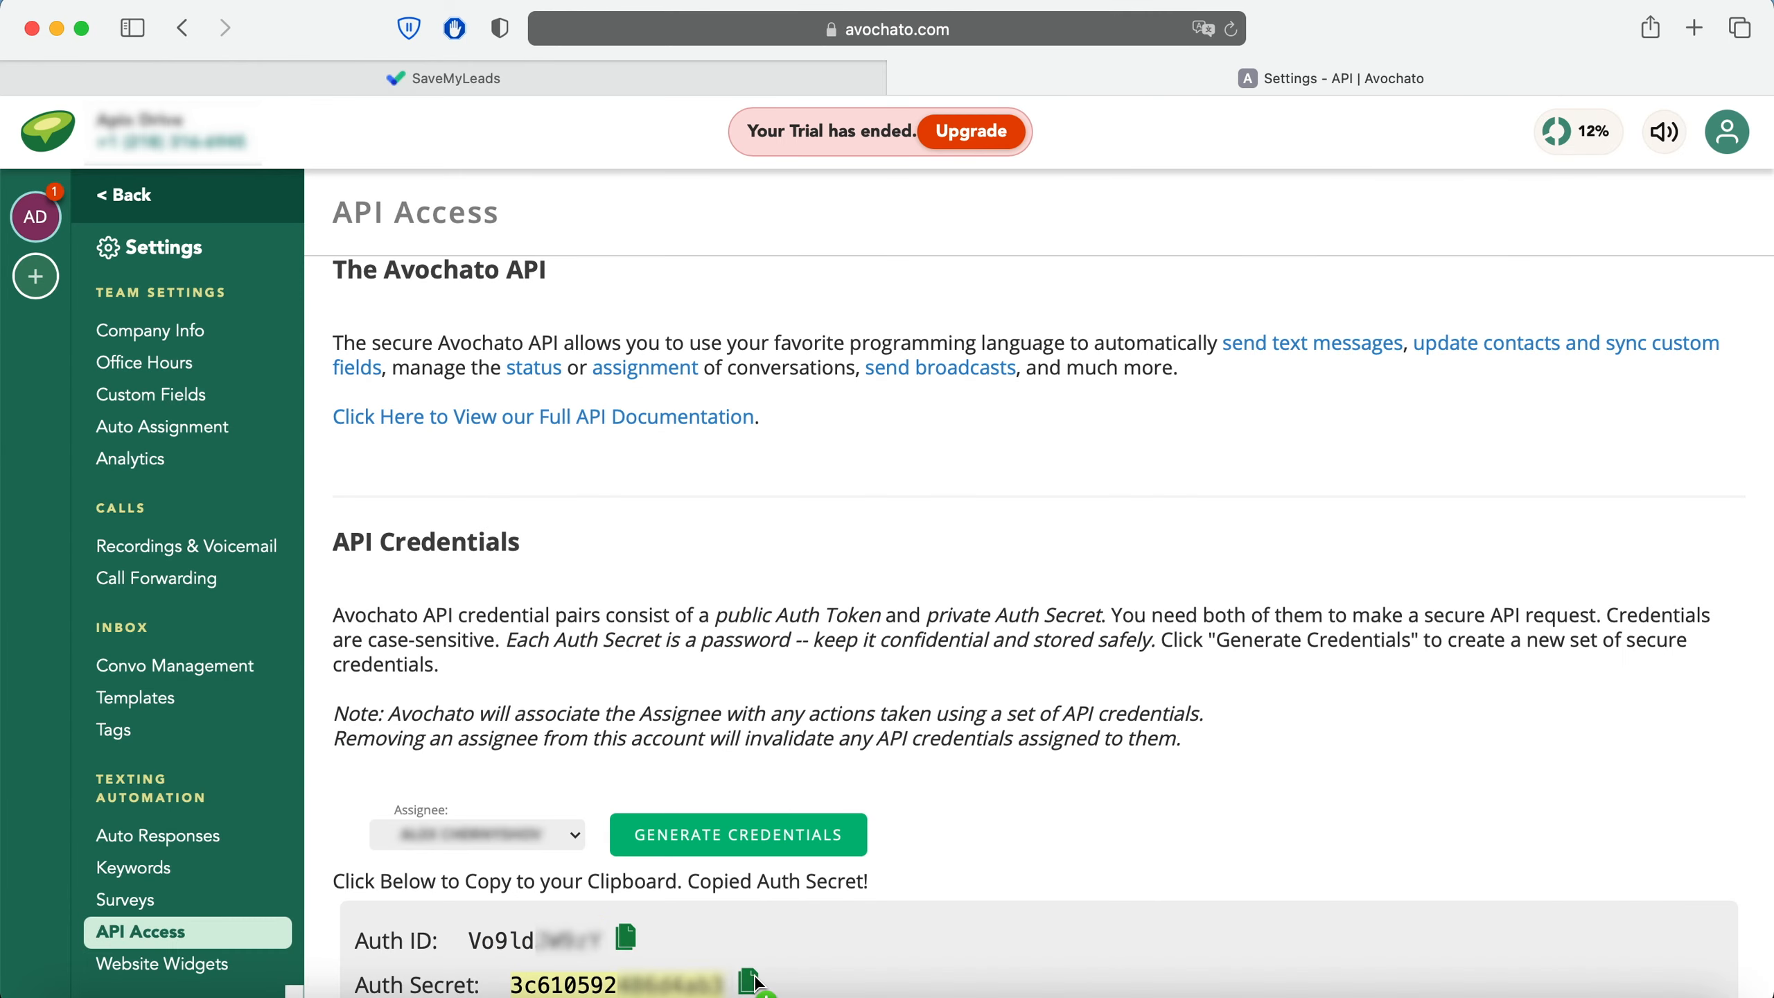
{"action": "left_click", "coordinate": [692, 83]}
{"action": "right_click", "coordinate": [743, 574]}
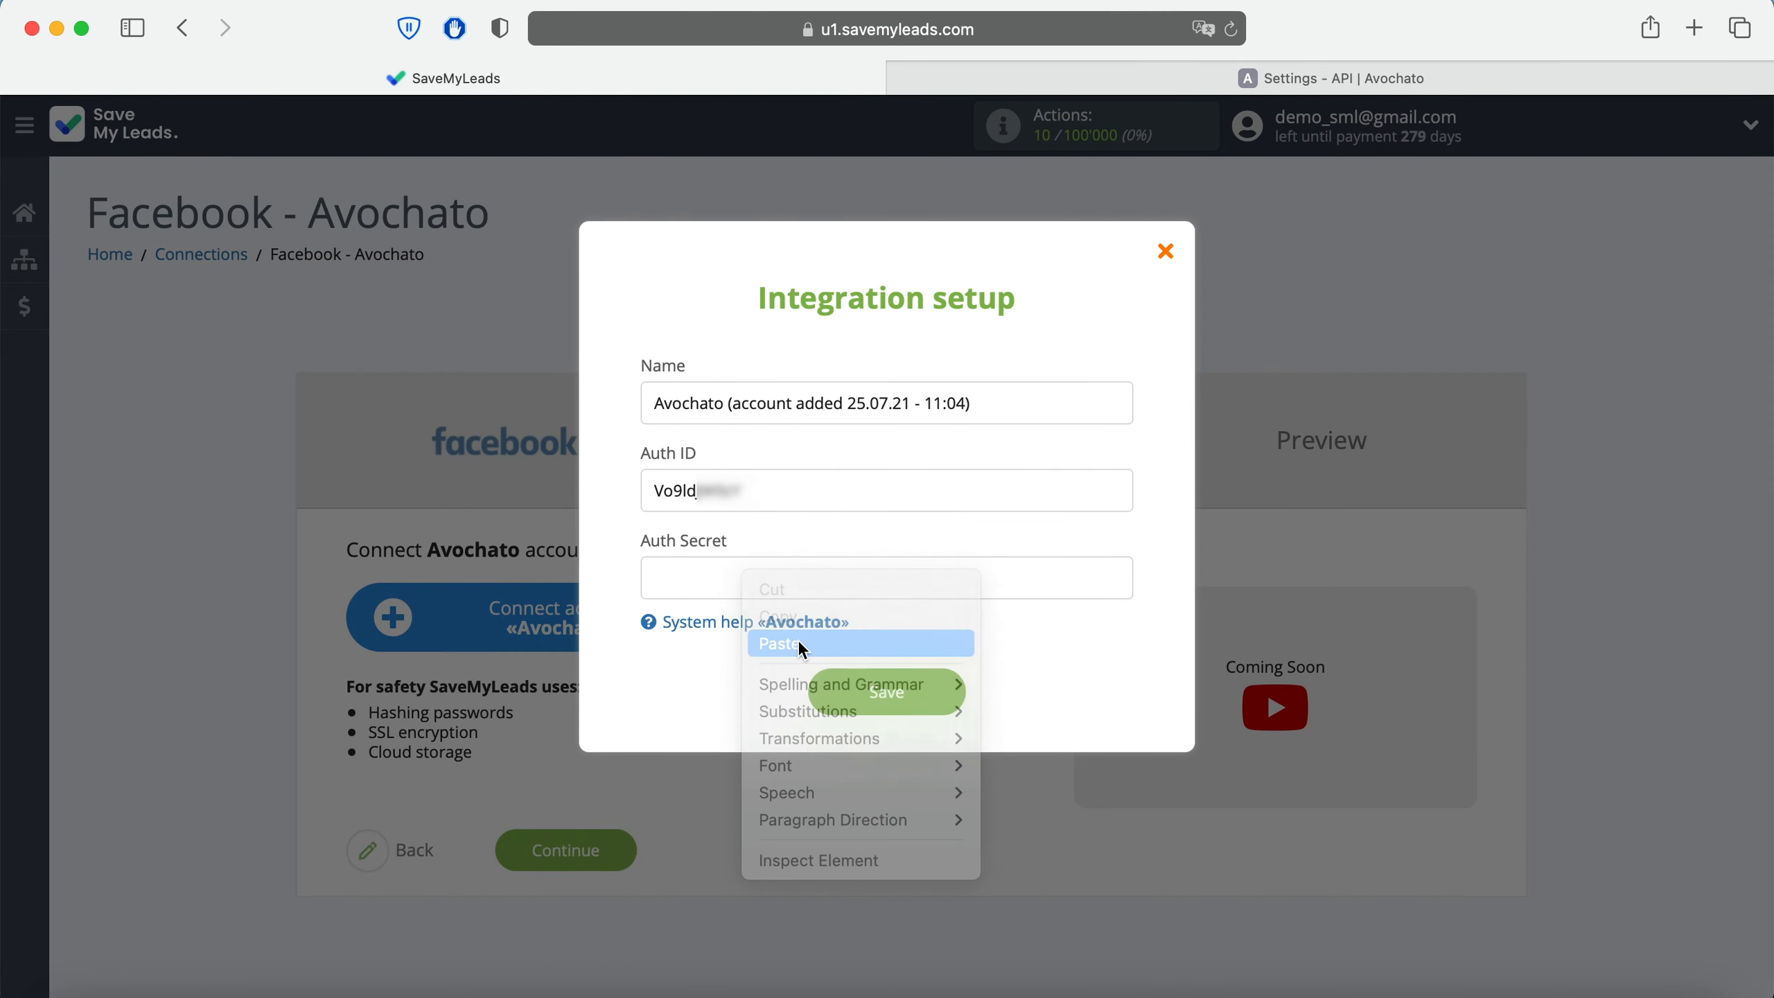
{"action": "left_click", "coordinate": [801, 645]}
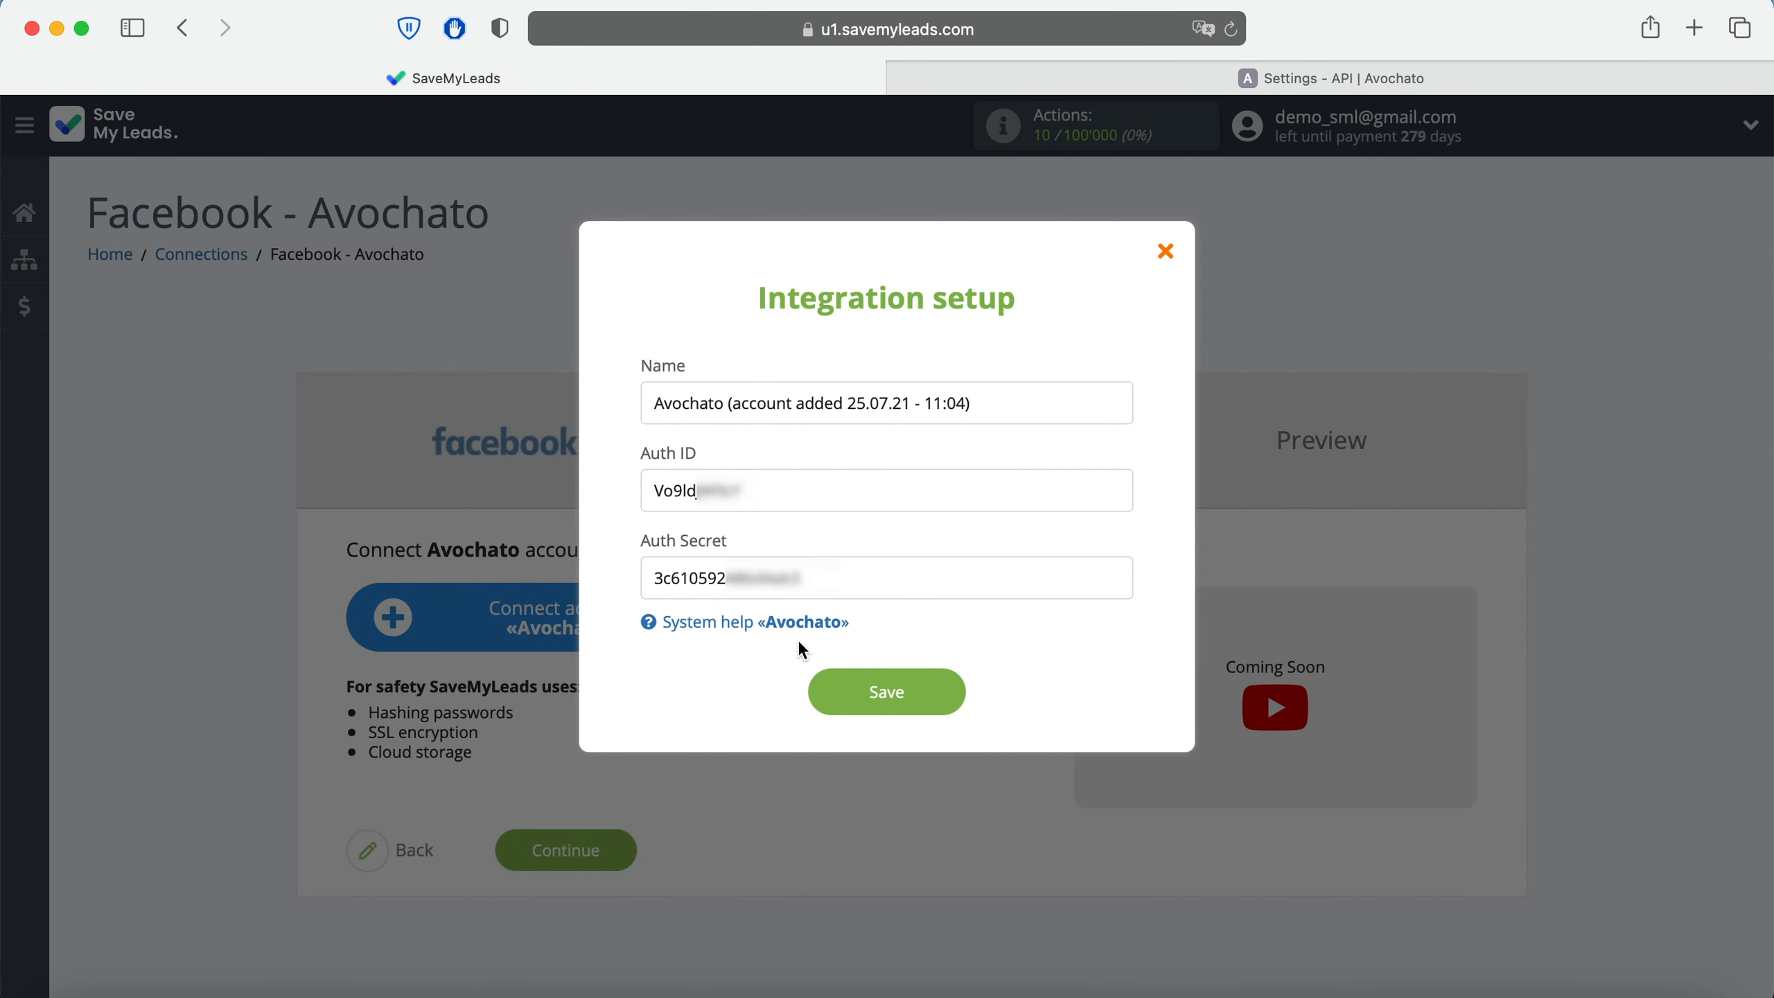
{"action": "left_click", "coordinate": [851, 692]}
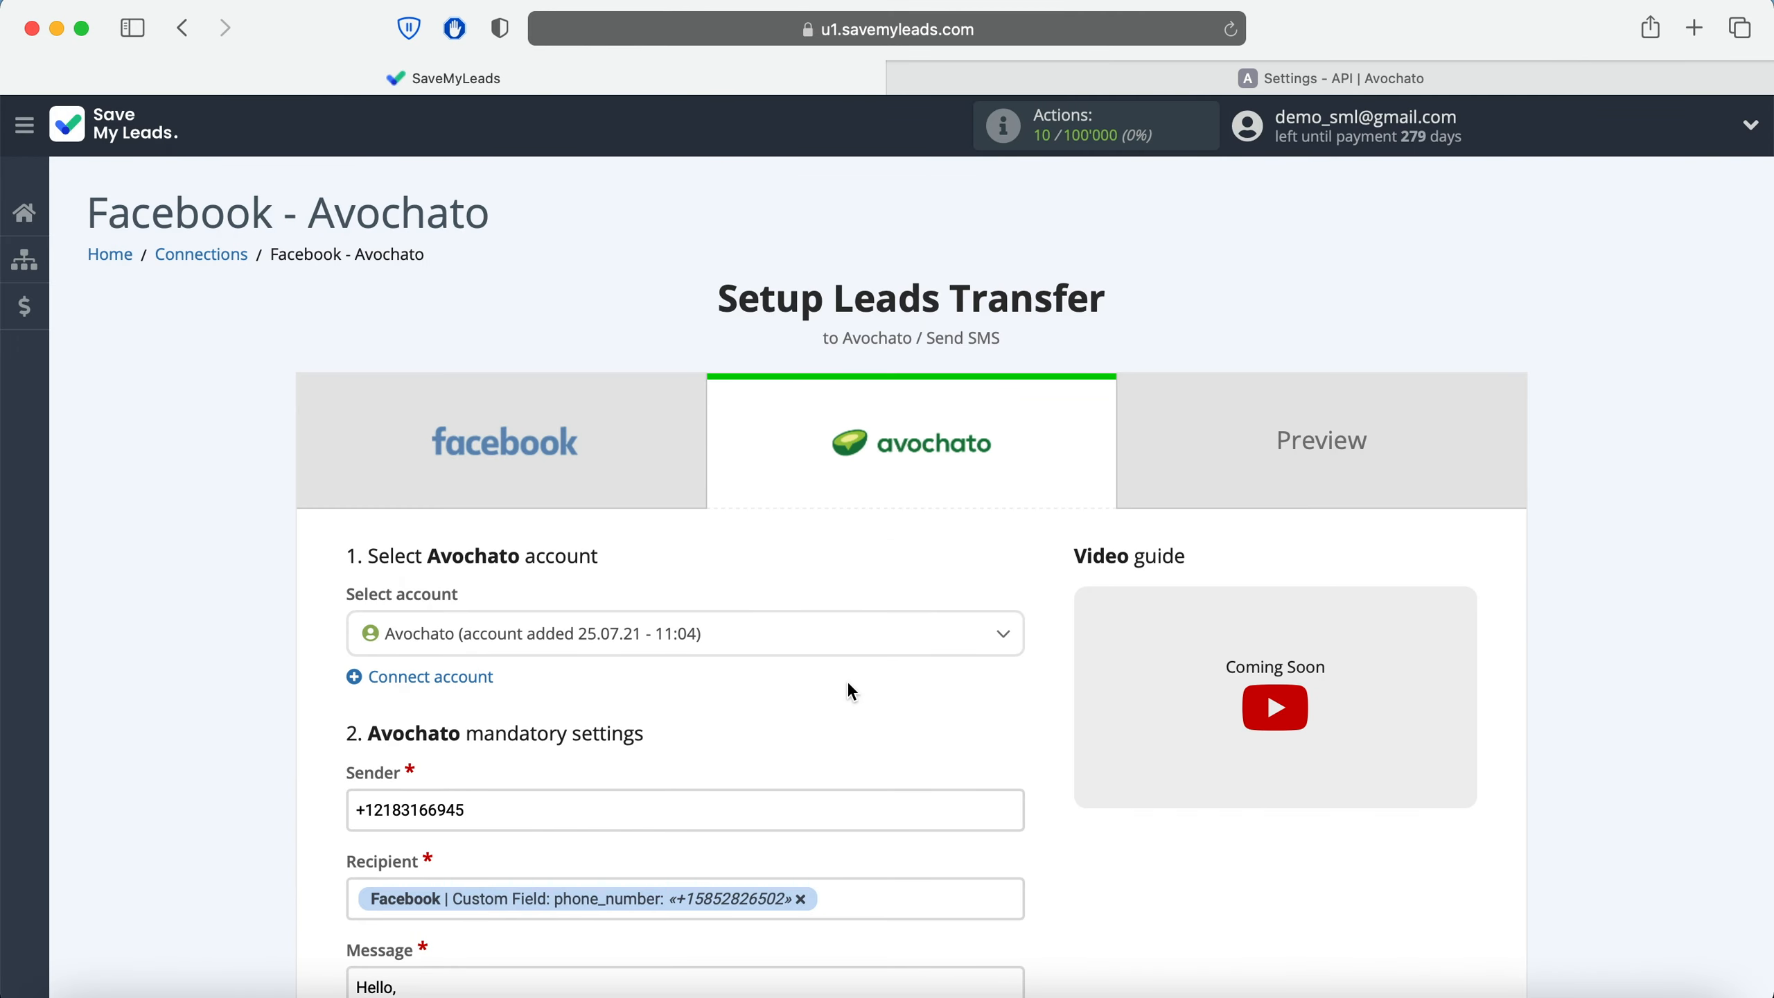
Step: Select the account Avochato (account added 25.07.21 - 11:04) for the leads transfer
{"action": "left_click", "coordinate": [770, 650]}
{"action": "left_click", "coordinate": [743, 730]}
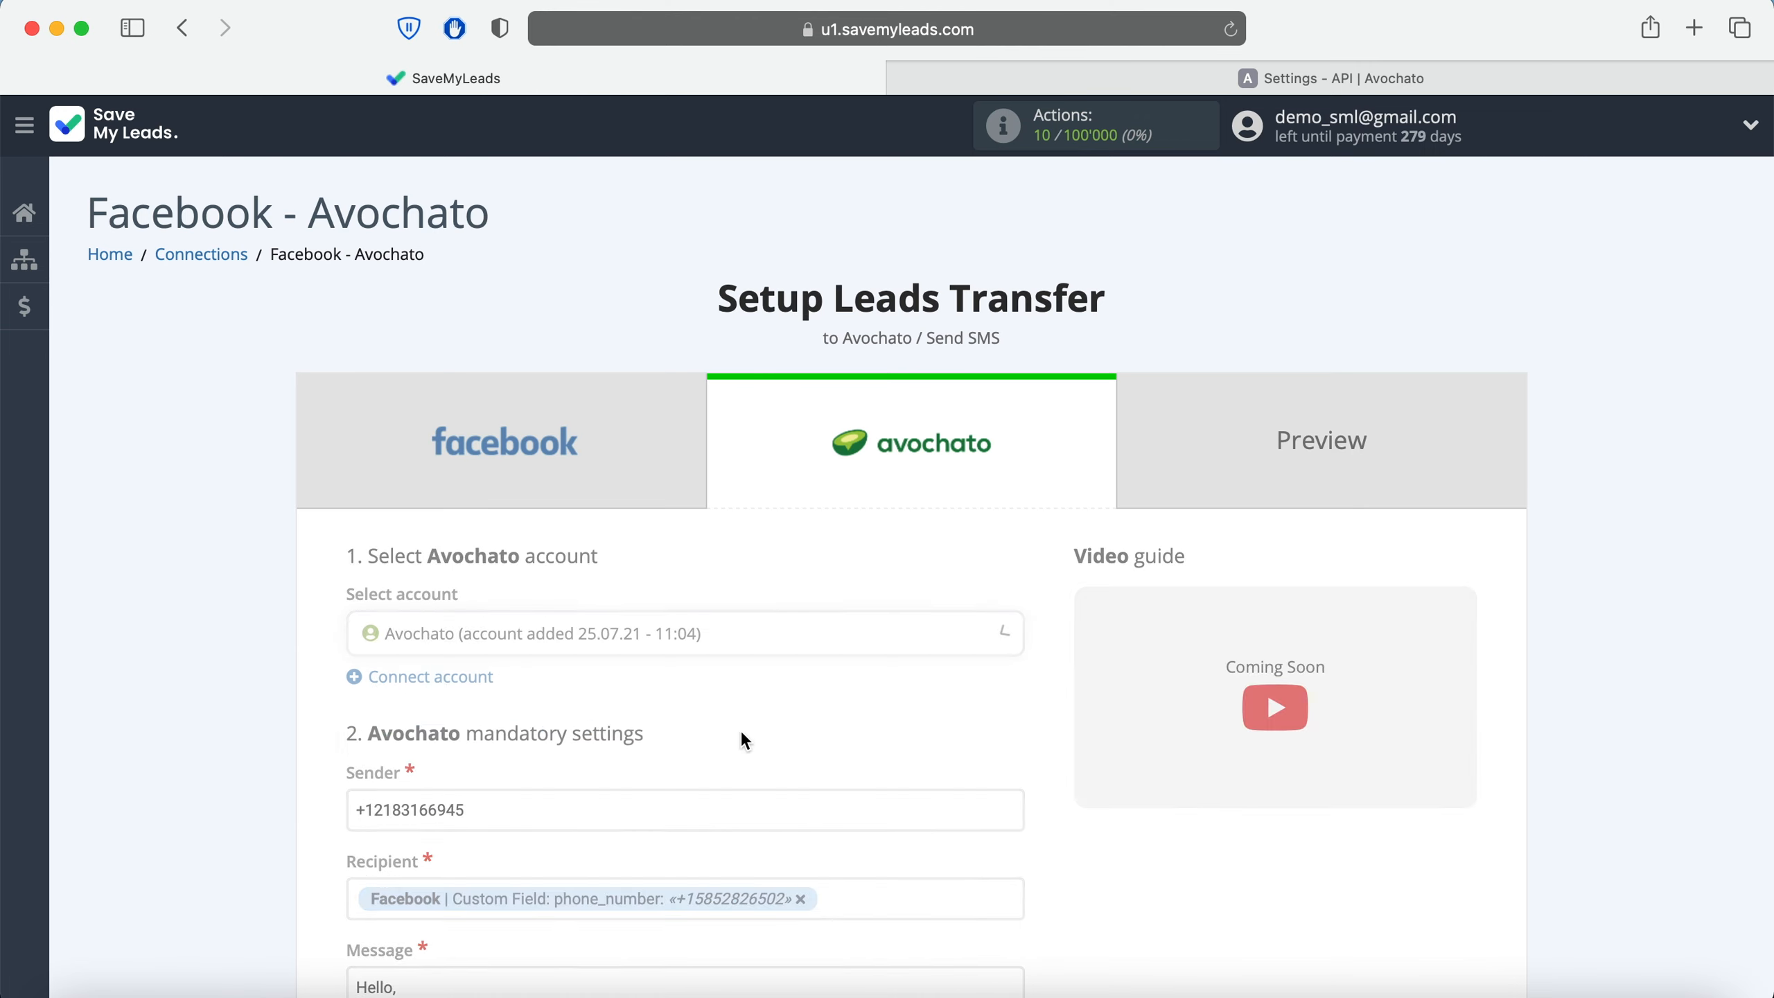
Step: Review the Avochato mandatory settings and the variables available for the Recipient, keep the prefilled values and continue to the preview
{"action": "scroll", "coordinate": [740, 734], "scroll_direction": "down", "scroll_amount": 4}
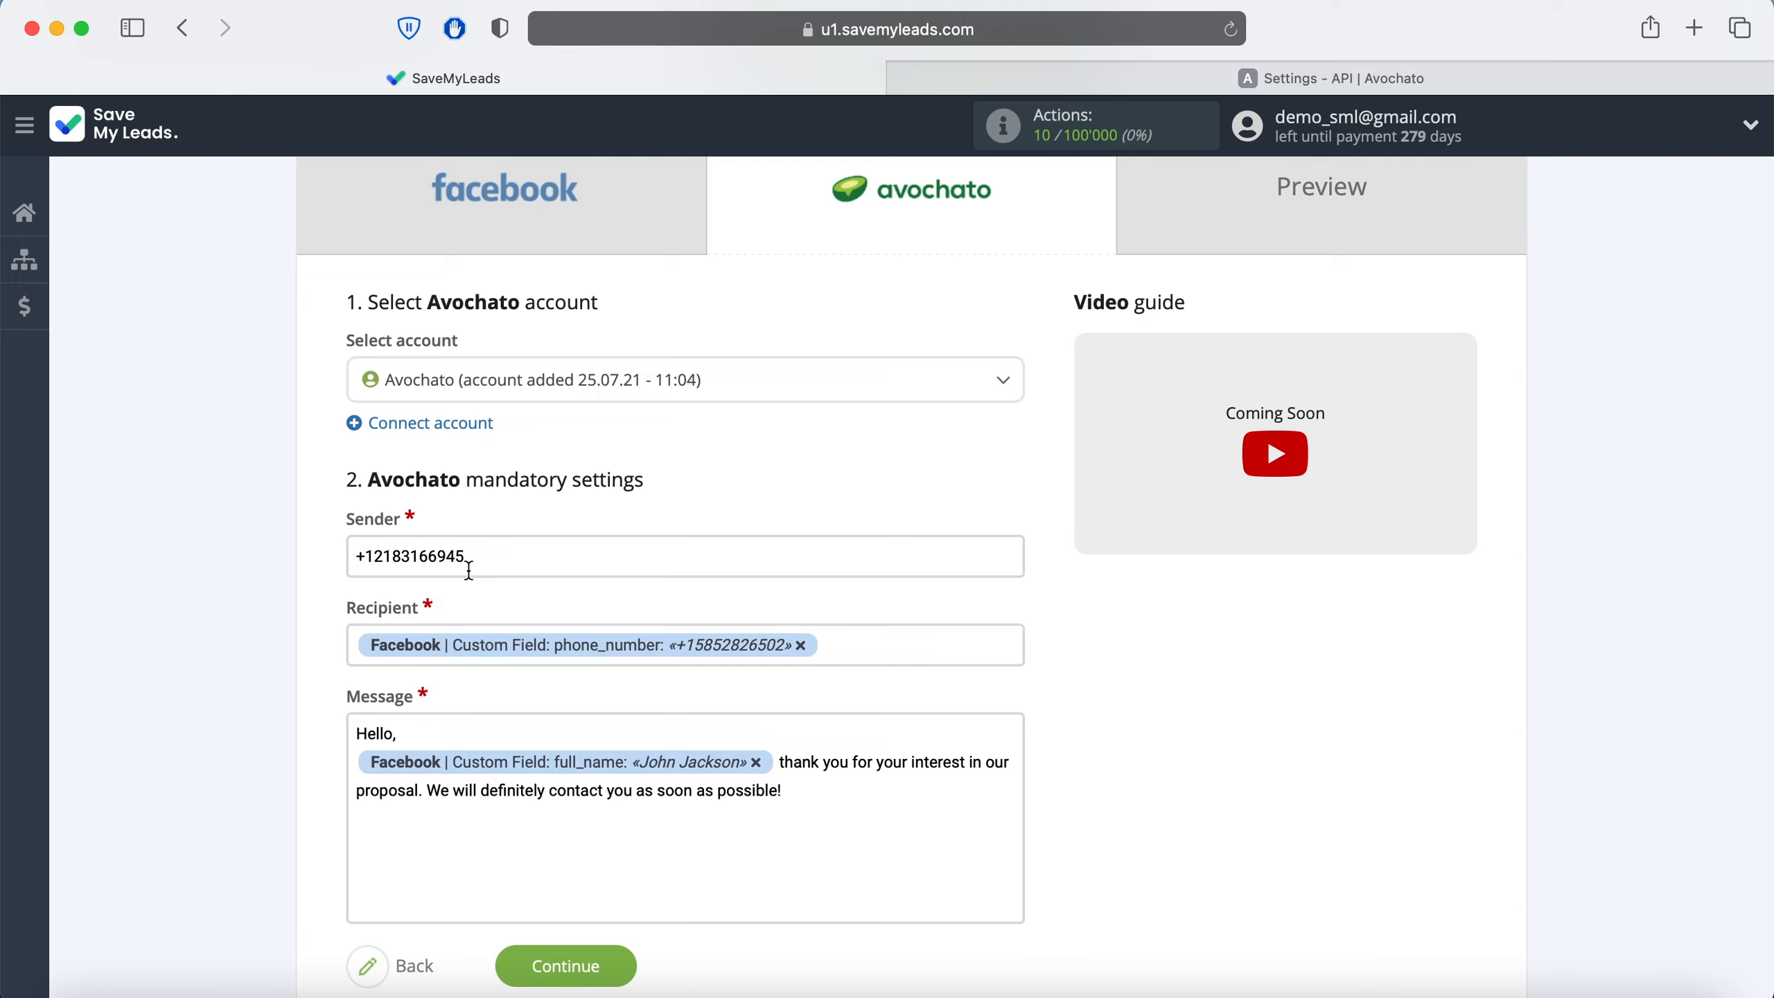
{"action": "left_click", "coordinate": [882, 632]}
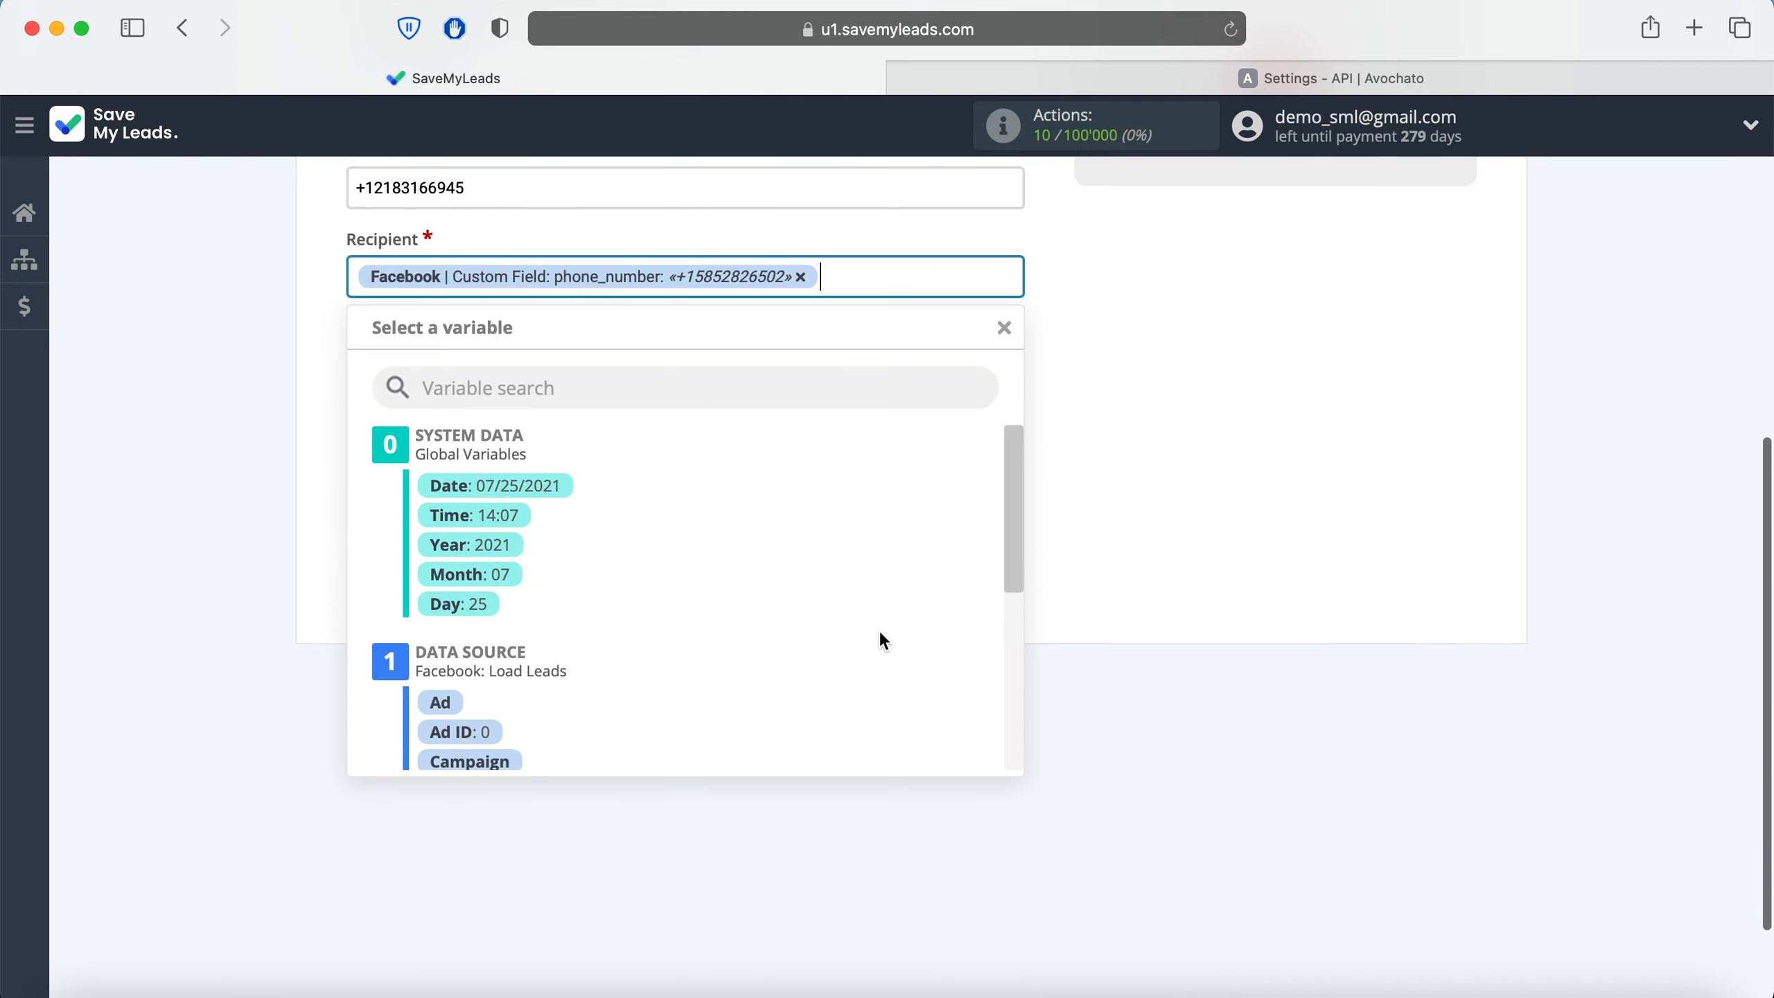
{"action": "scroll", "coordinate": [879, 630], "scroll_direction": "down", "scroll_amount": 3}
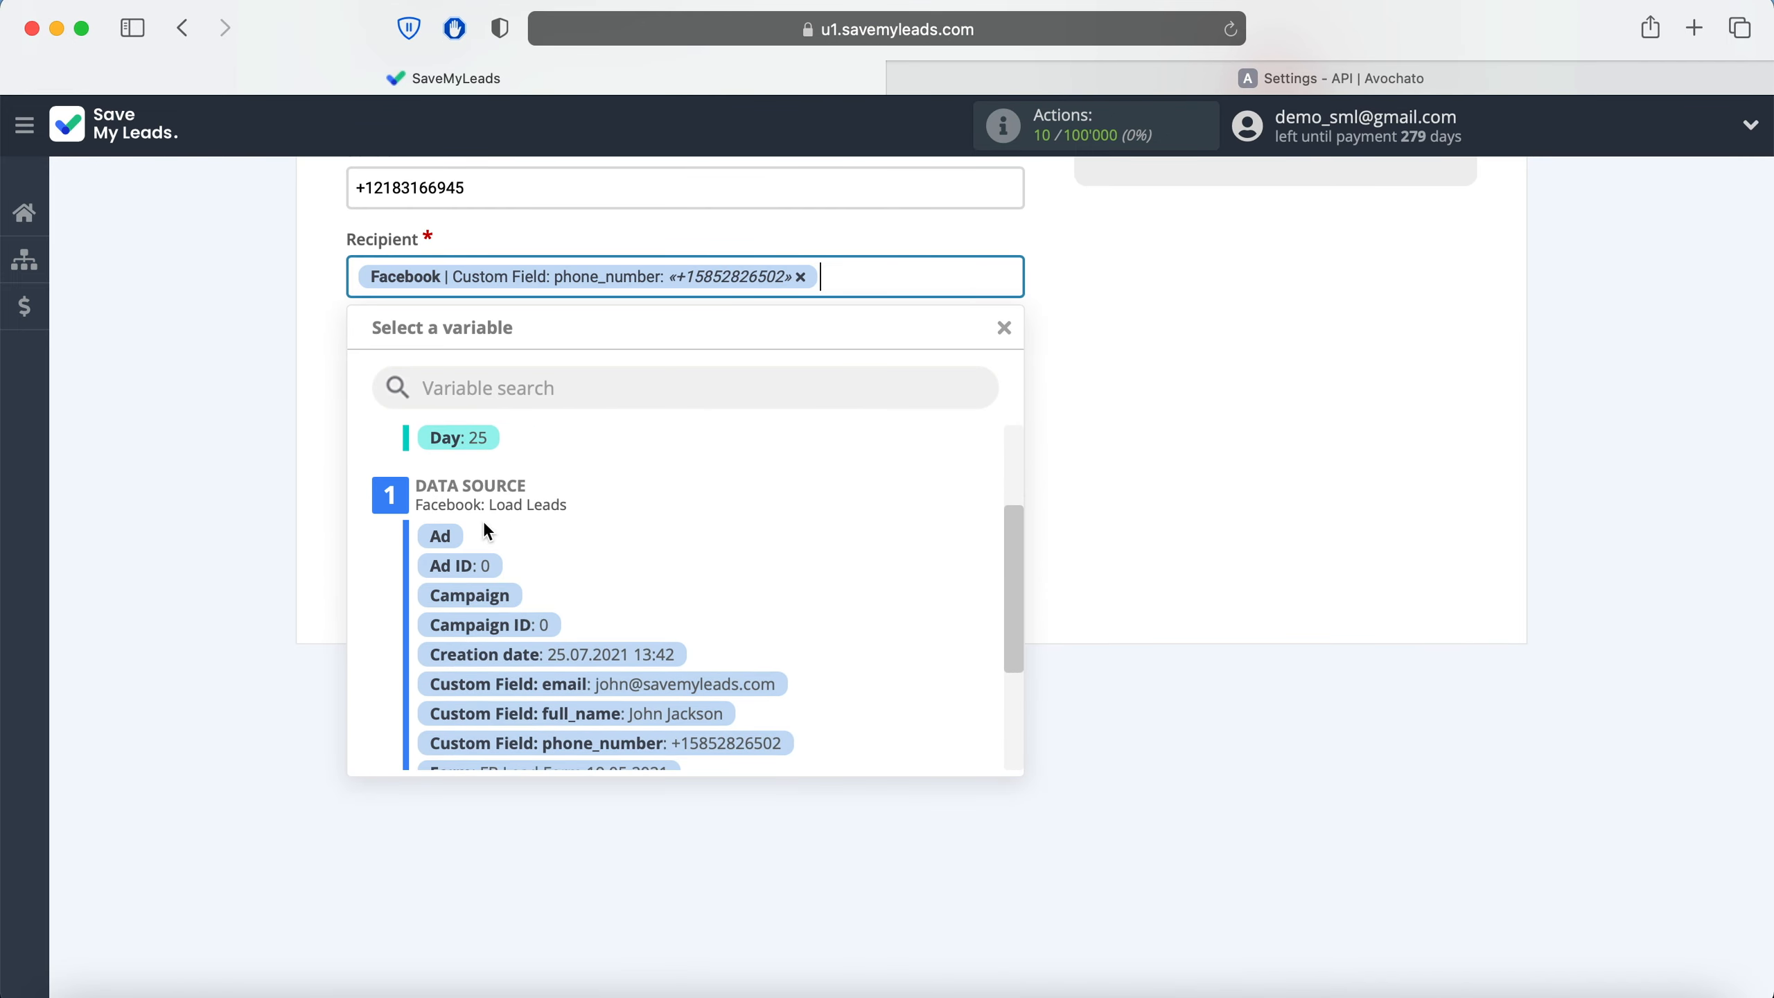
{"action": "left_click", "coordinate": [1122, 540]}
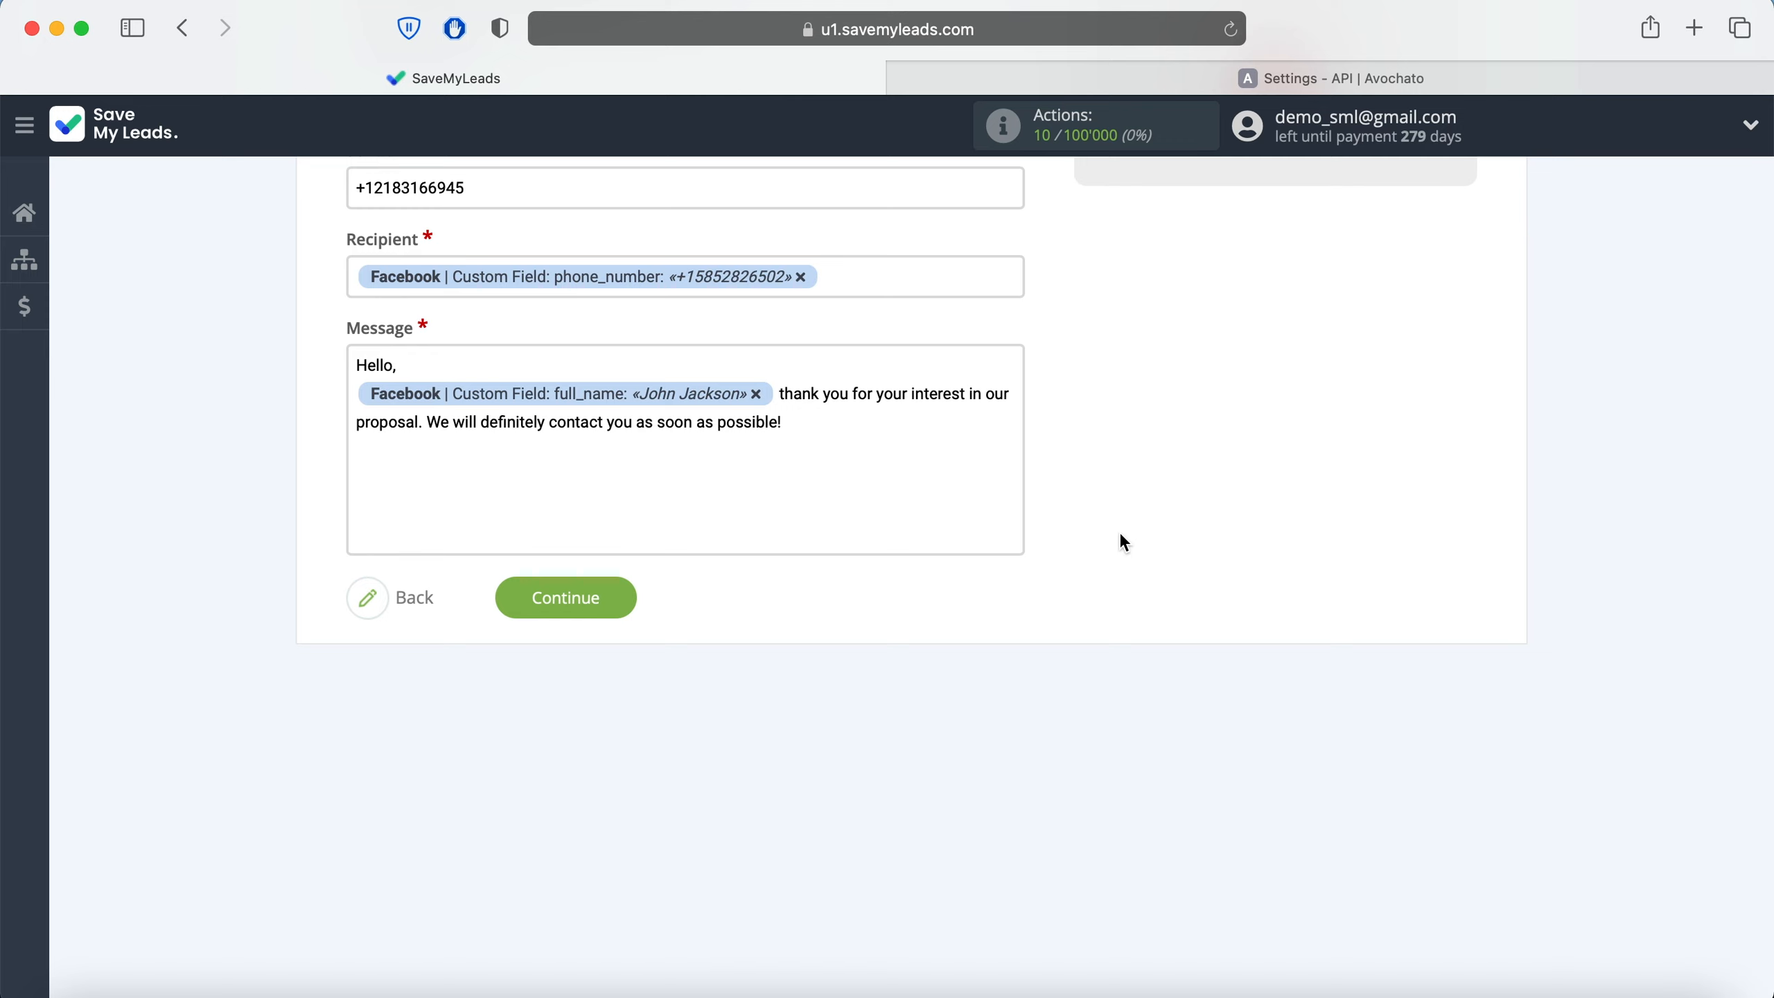
{"action": "left_click", "coordinate": [563, 602]}
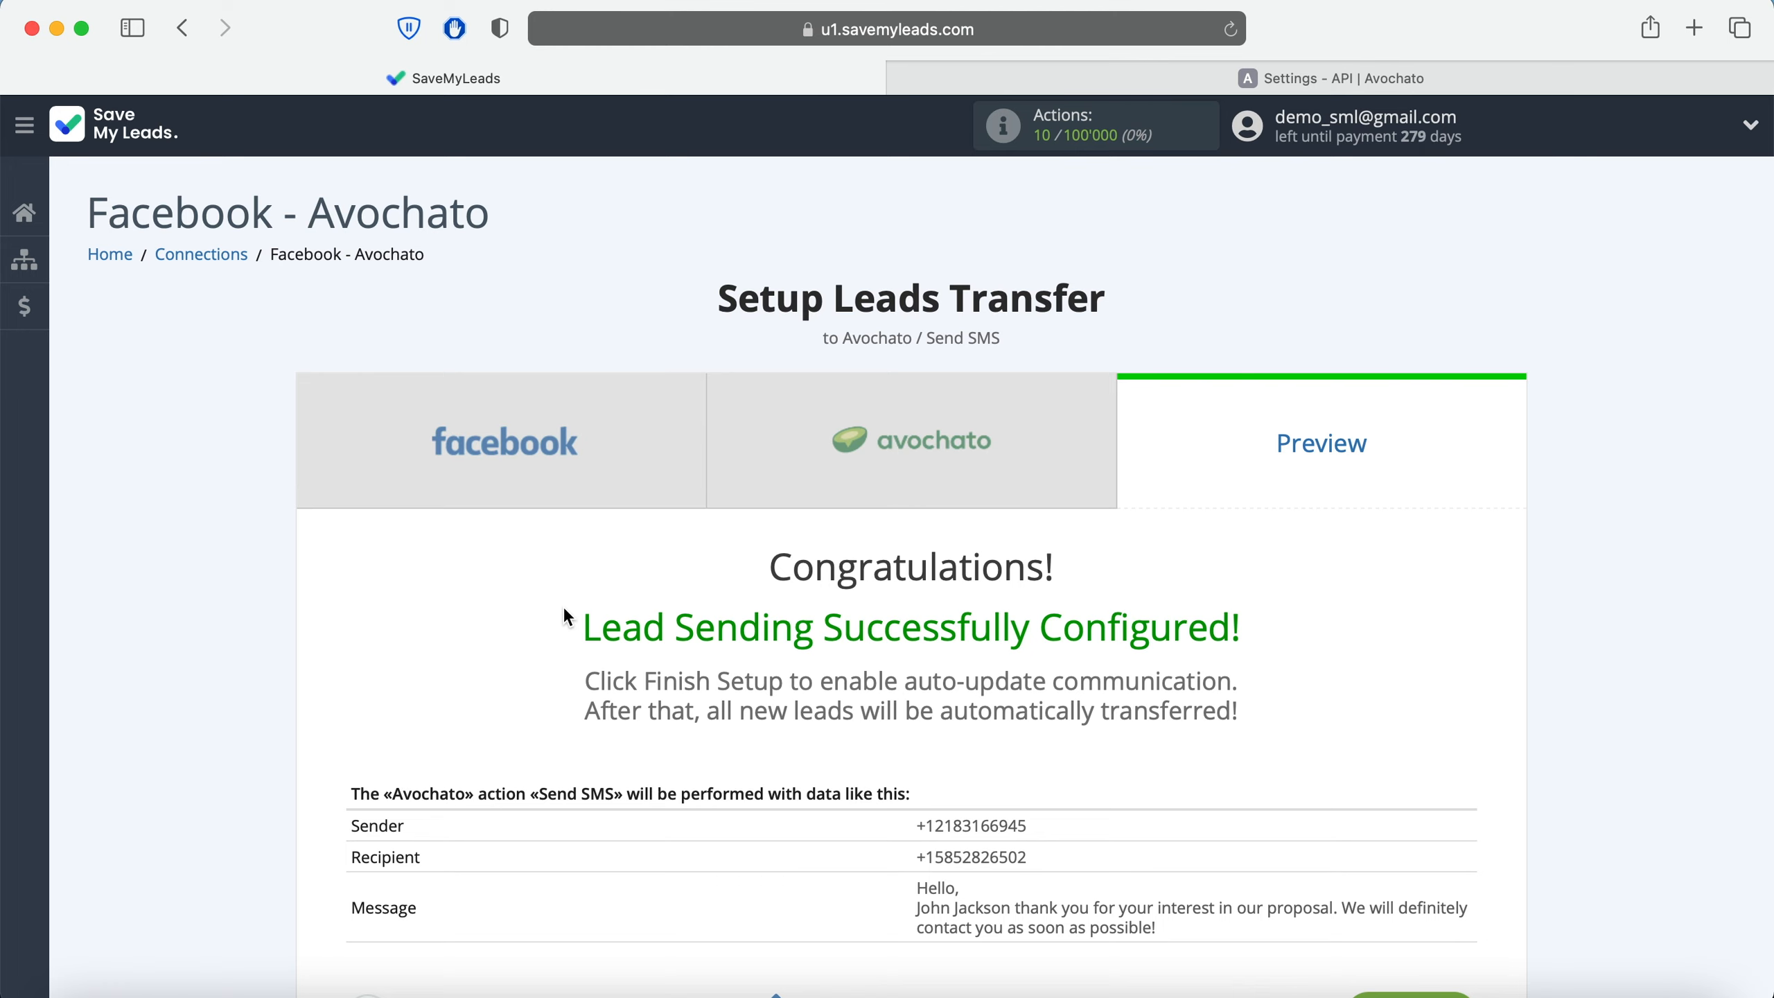
Step: Send test data to Avochato from the preview, and switch to Avochato to check the SMS in All Messages
{"action": "scroll", "coordinate": [567, 616], "scroll_direction": "down", "scroll_amount": 3}
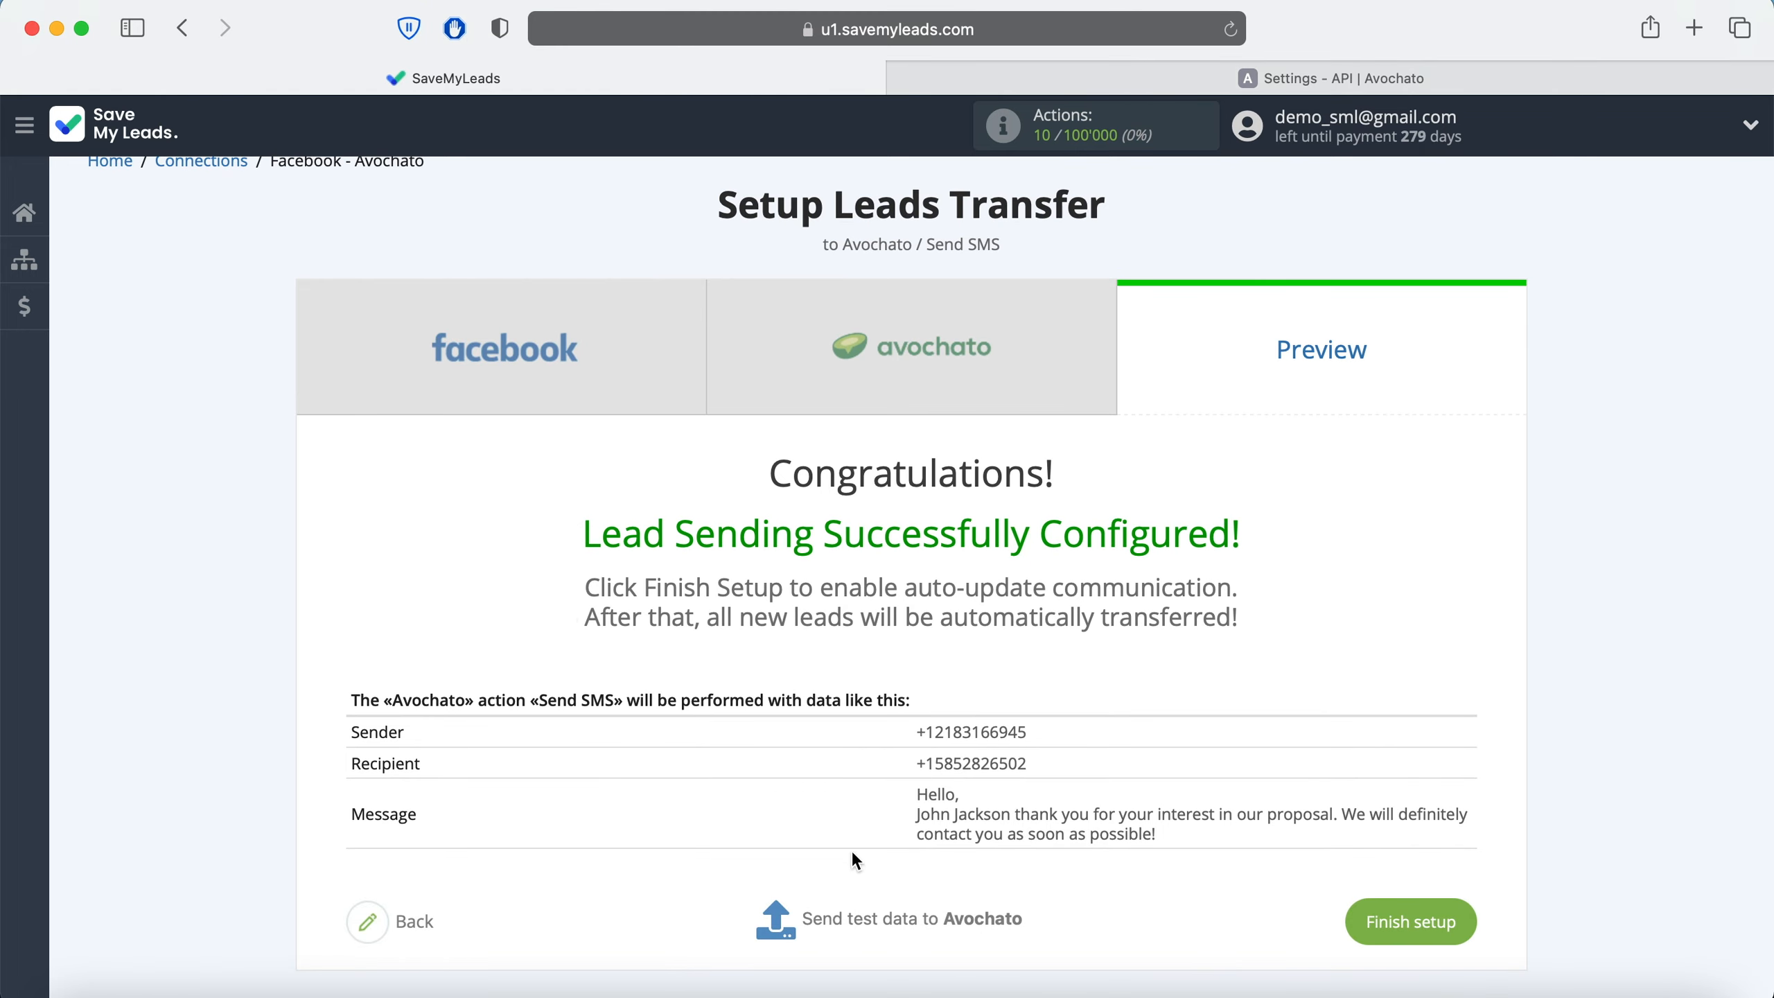
{"action": "left_click", "coordinate": [882, 923]}
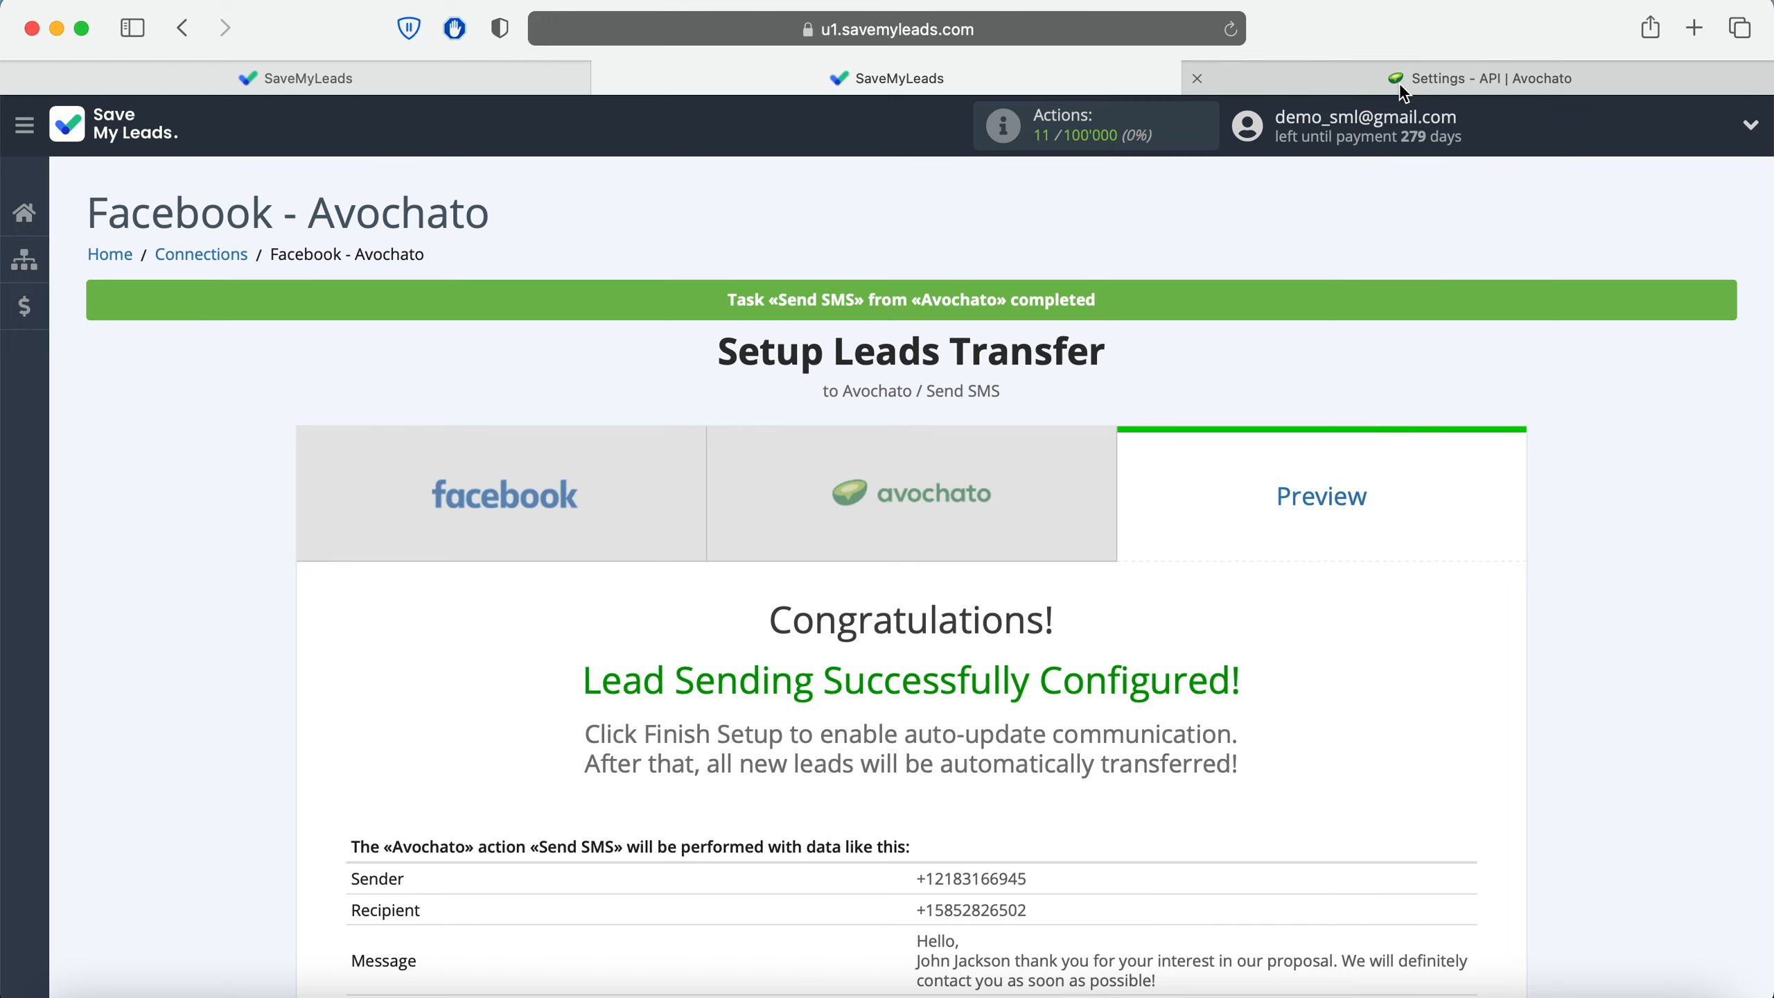
{"action": "left_click", "coordinate": [1299, 83]}
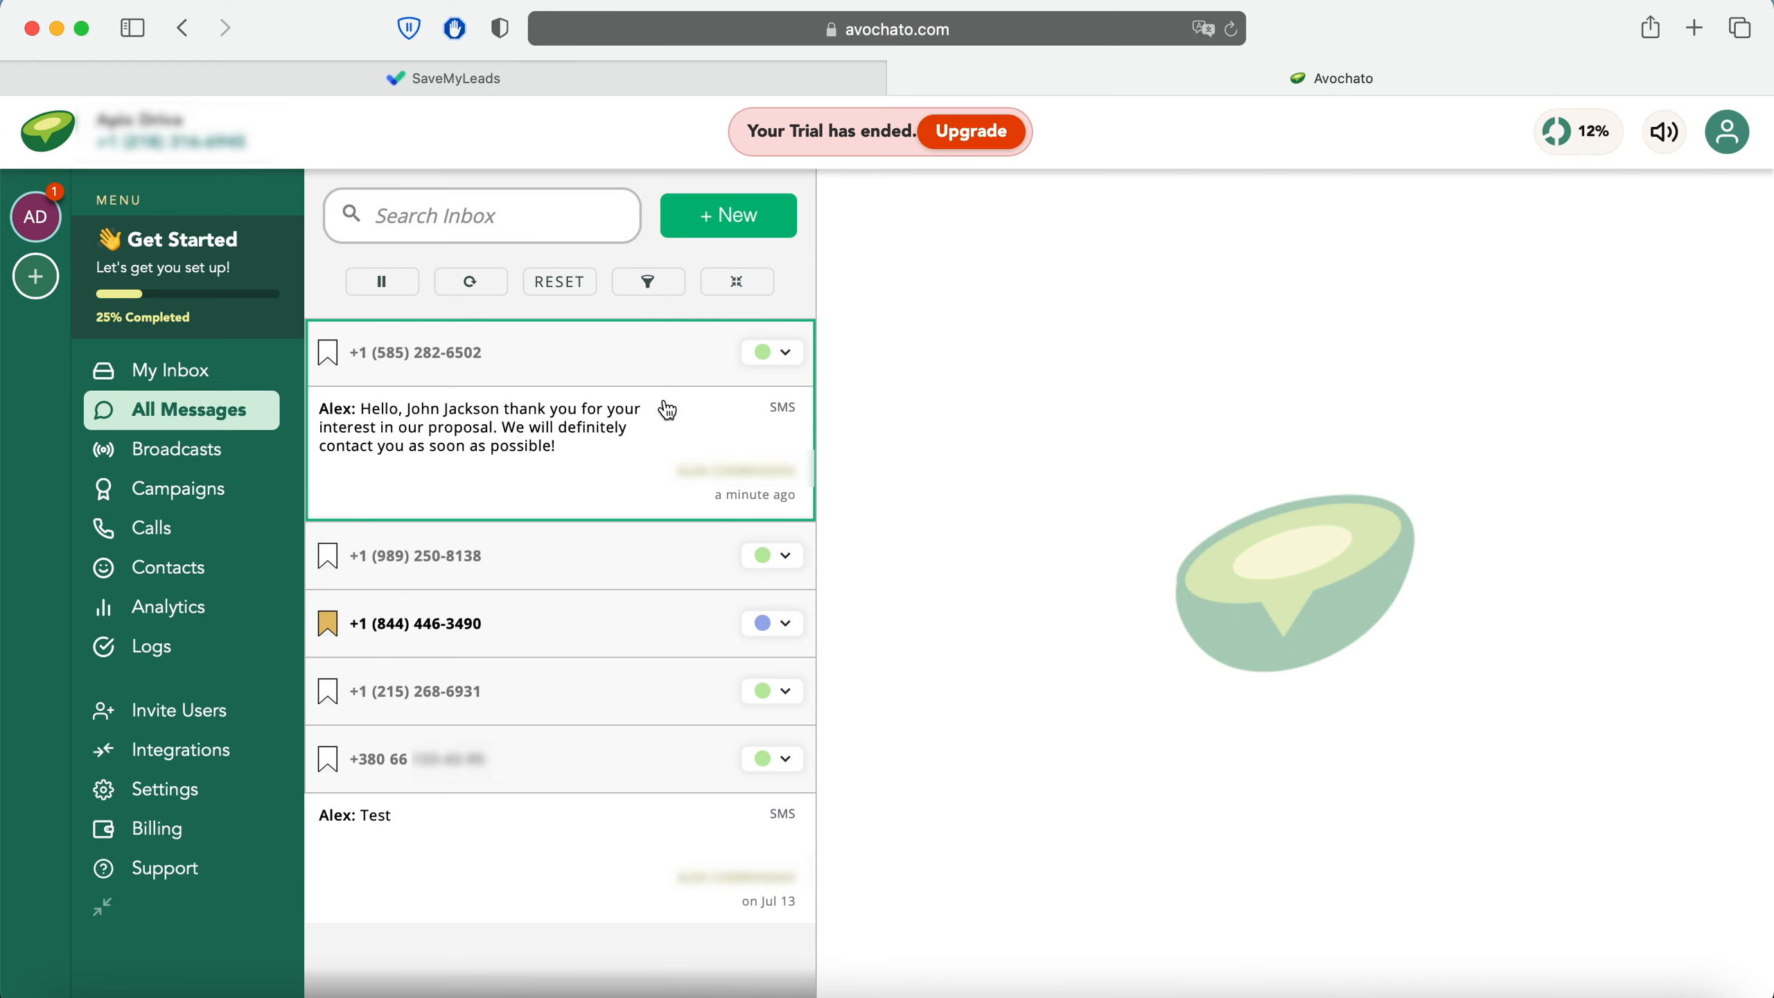
Step: Switch back to SaveMyLeads and finish the setup of the Facebook - Avochato leads transfer
{"action": "left_click", "coordinate": [531, 81]}
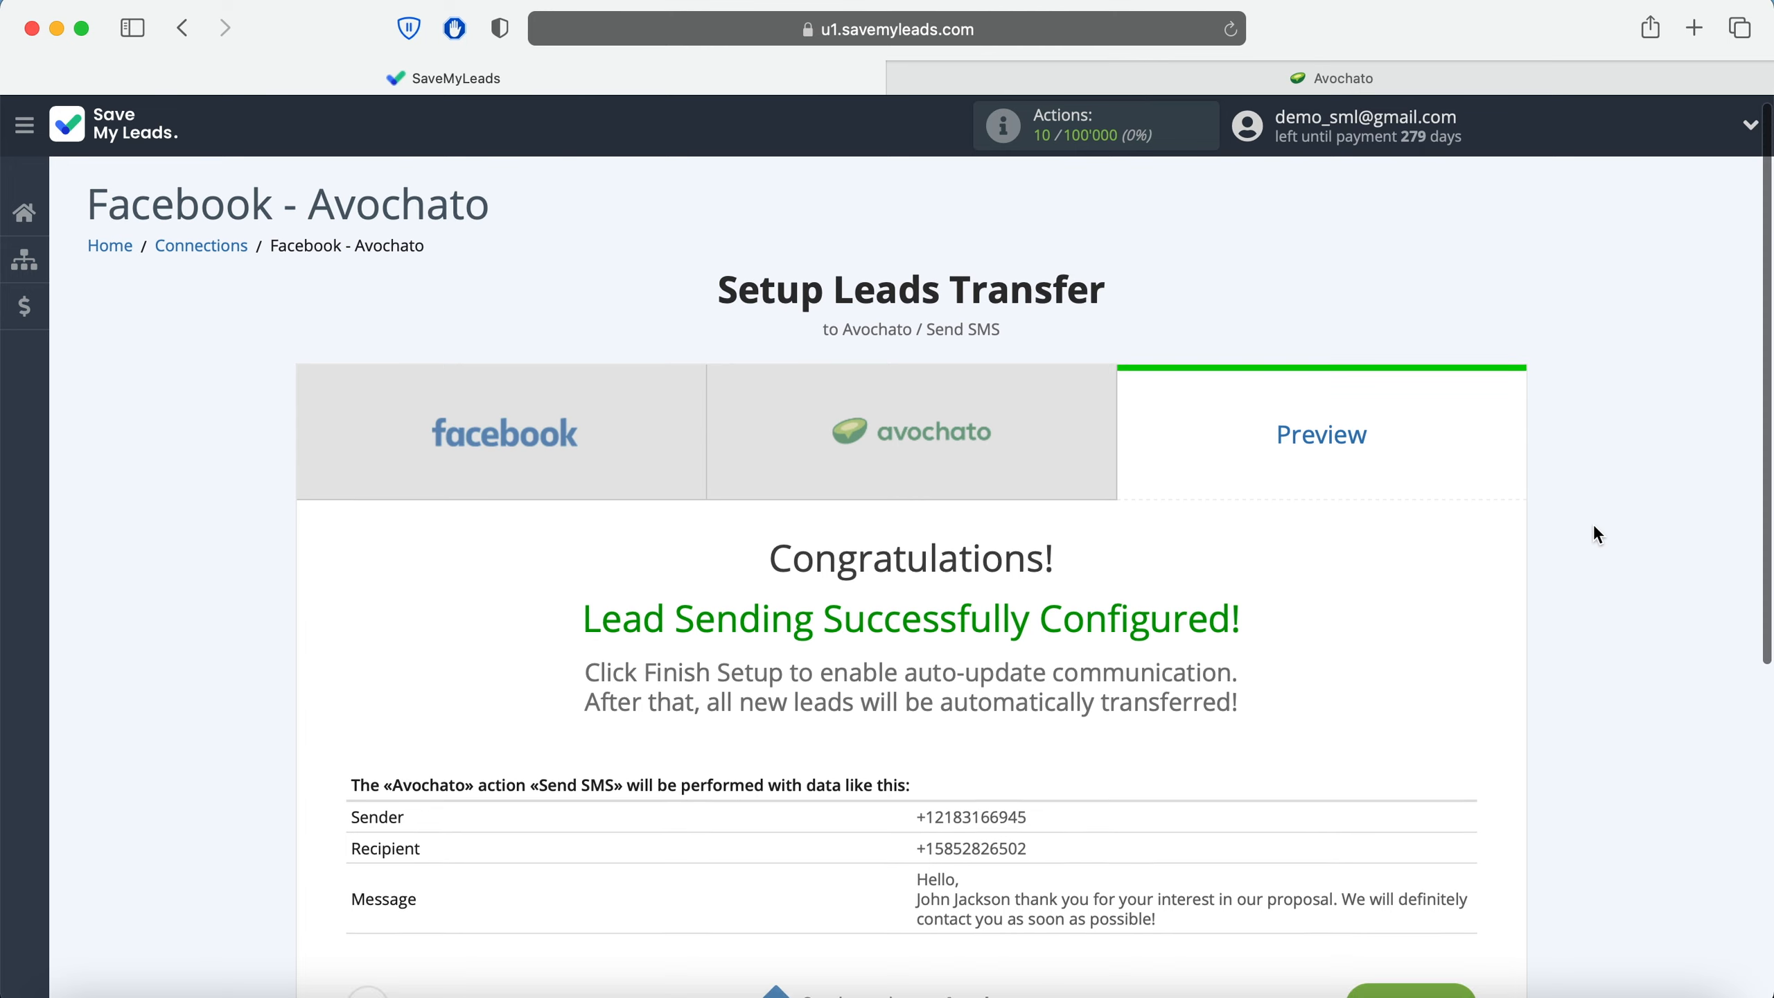
{"action": "scroll", "coordinate": [1596, 528], "scroll_direction": "down", "scroll_amount": 2}
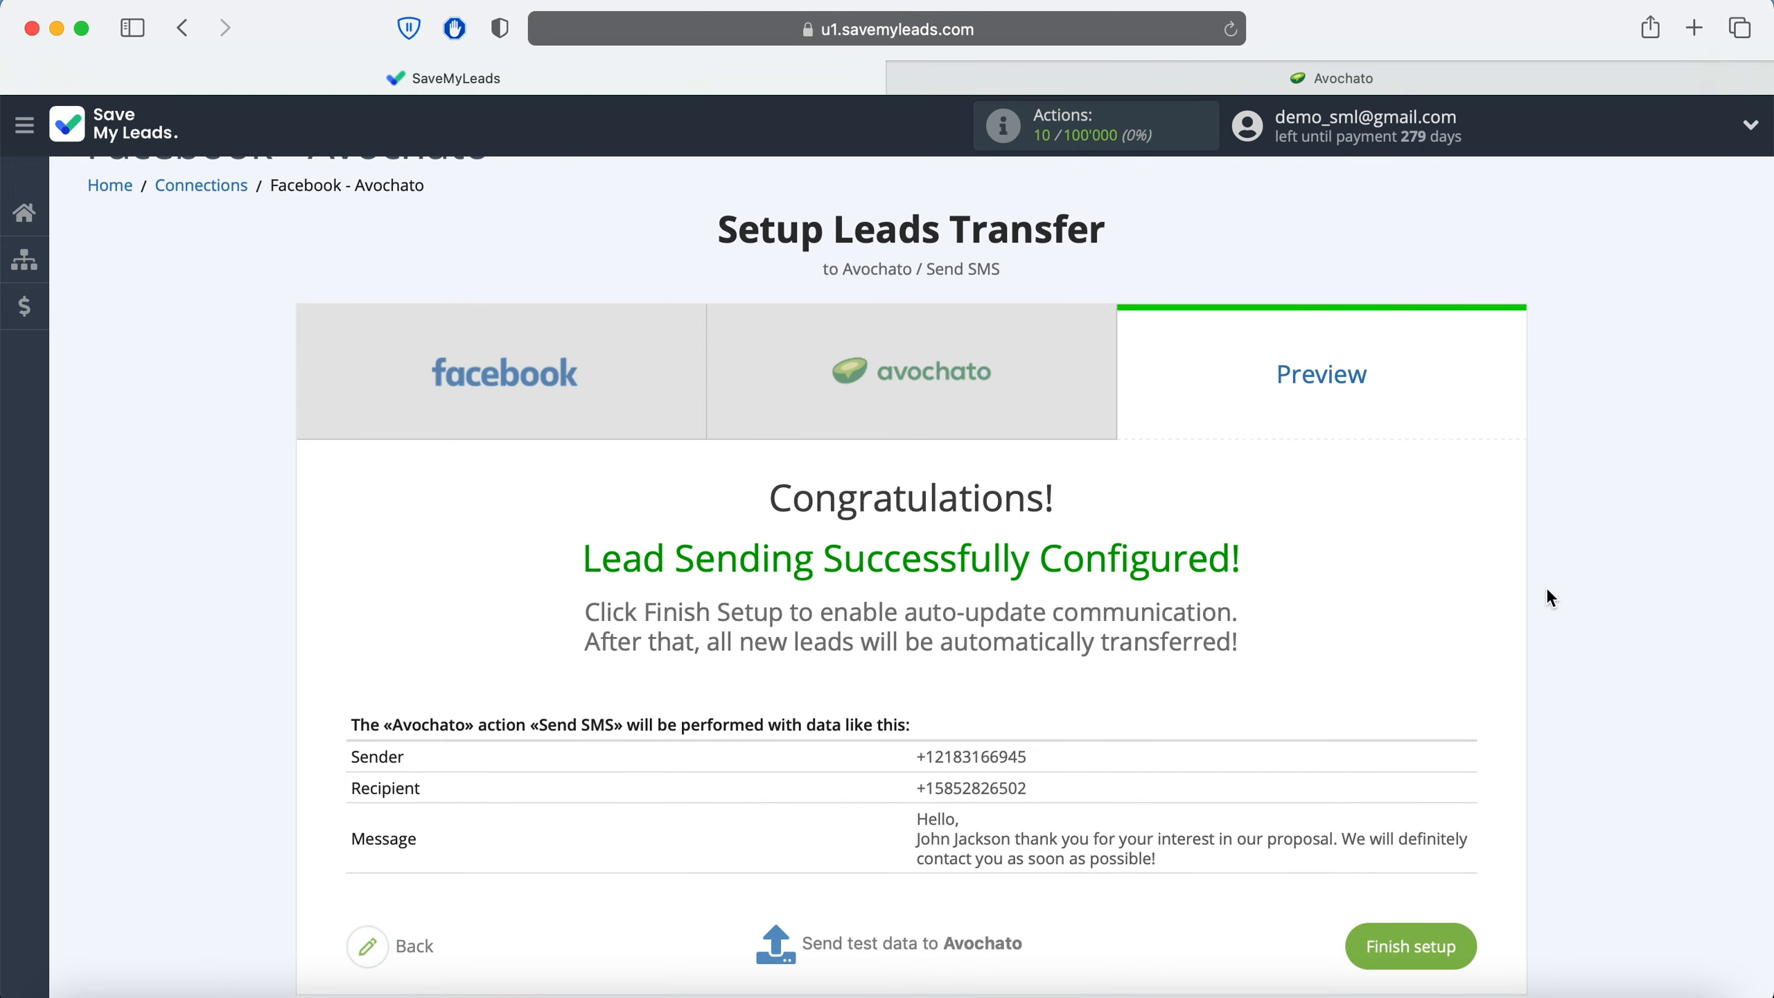
{"action": "left_click", "coordinate": [1418, 948]}
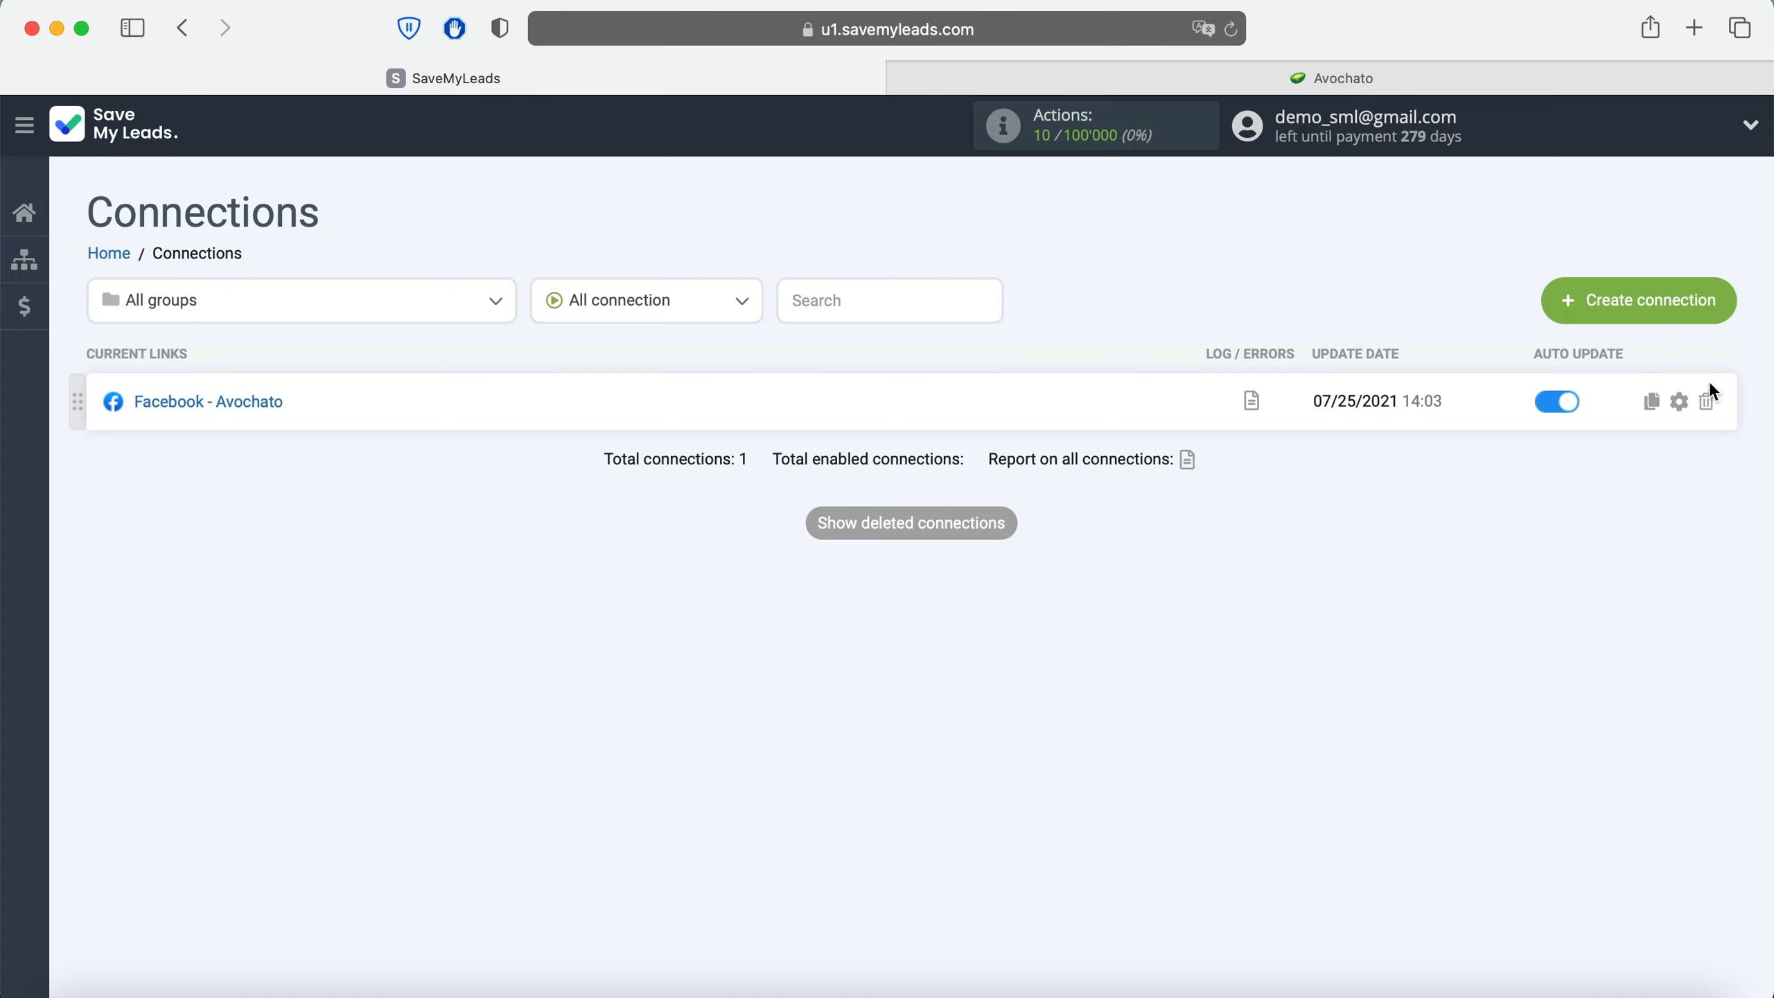
Step: Rename the connection to "Facebook - Avochato LeadForm 19.05.2021" in its connection setup and save it
{"action": "left_click", "coordinate": [1679, 403]}
{"action": "left_click", "coordinate": [1039, 438]}
{"action": "type", "text": "L"}
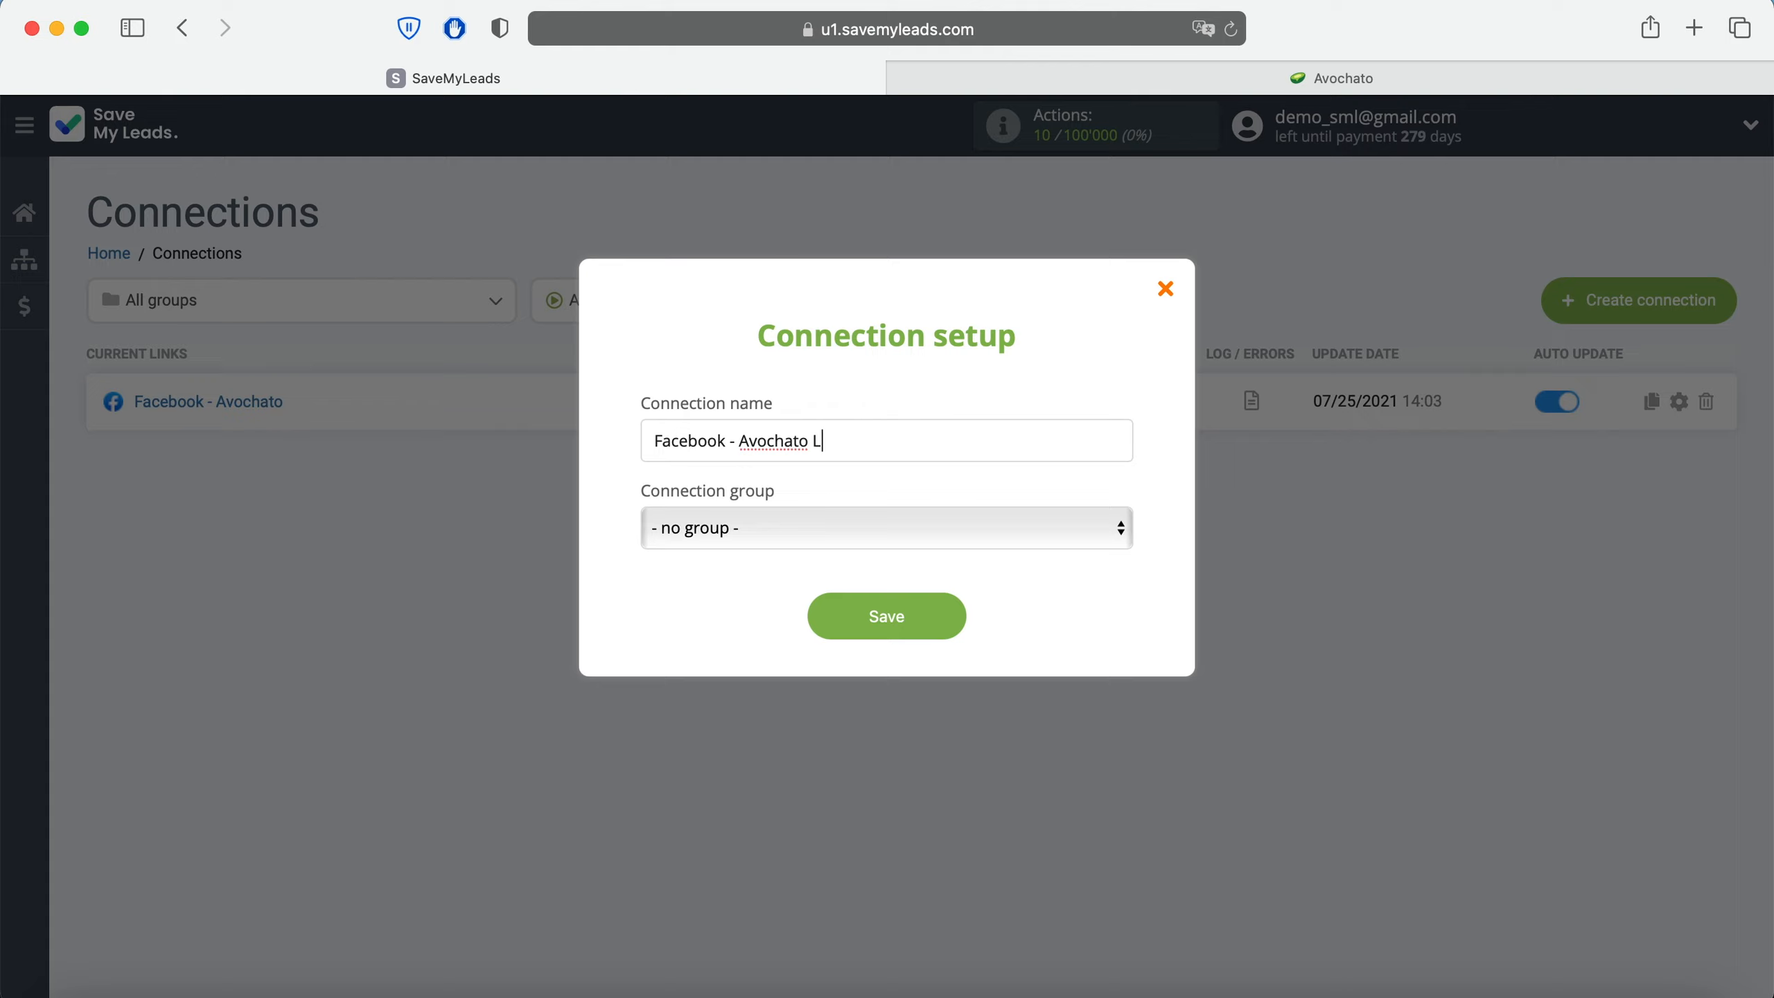
{"action": "type", "text": "eadForm 19.05.2021"}
{"action": "left_click", "coordinate": [924, 624]}
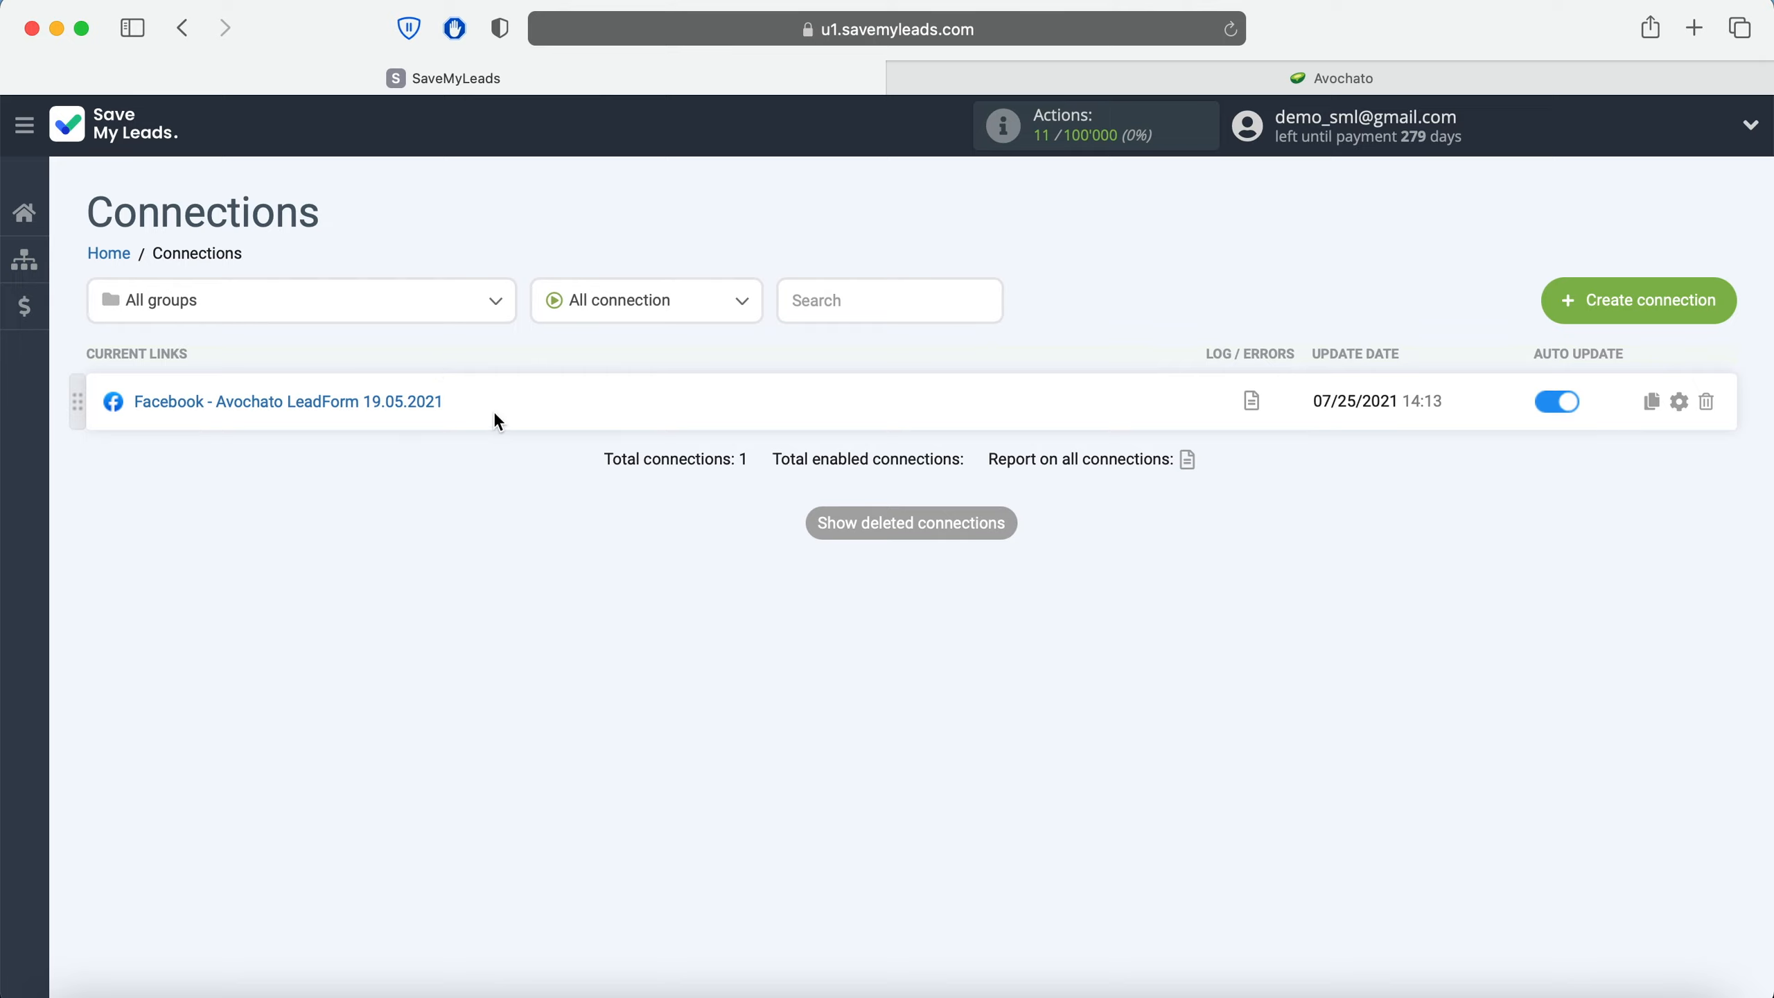